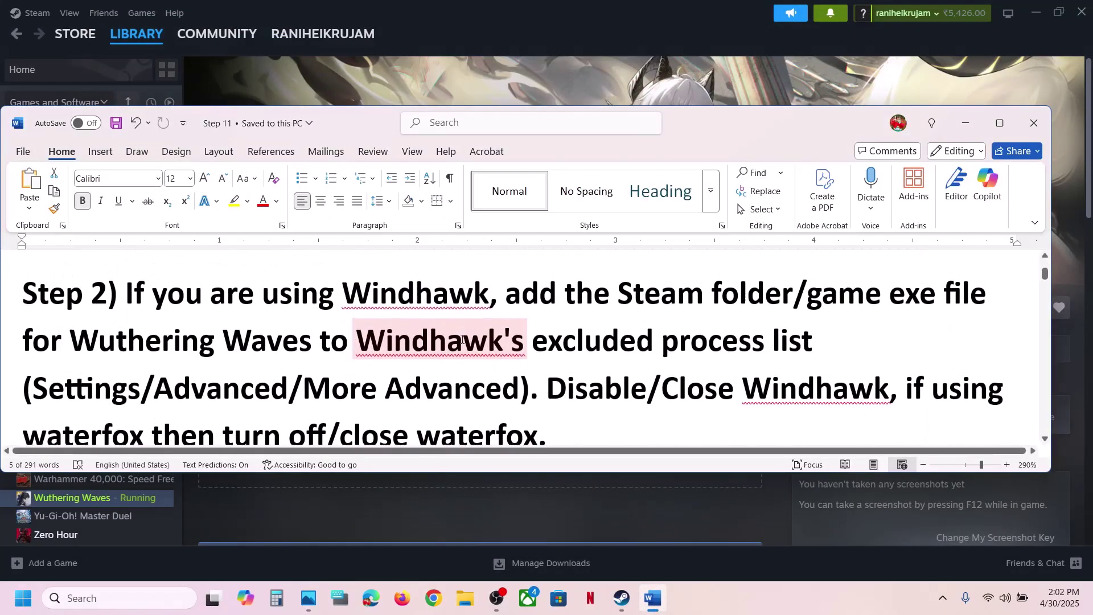
drag(126, 294, 557, 344)
click(555, 295)
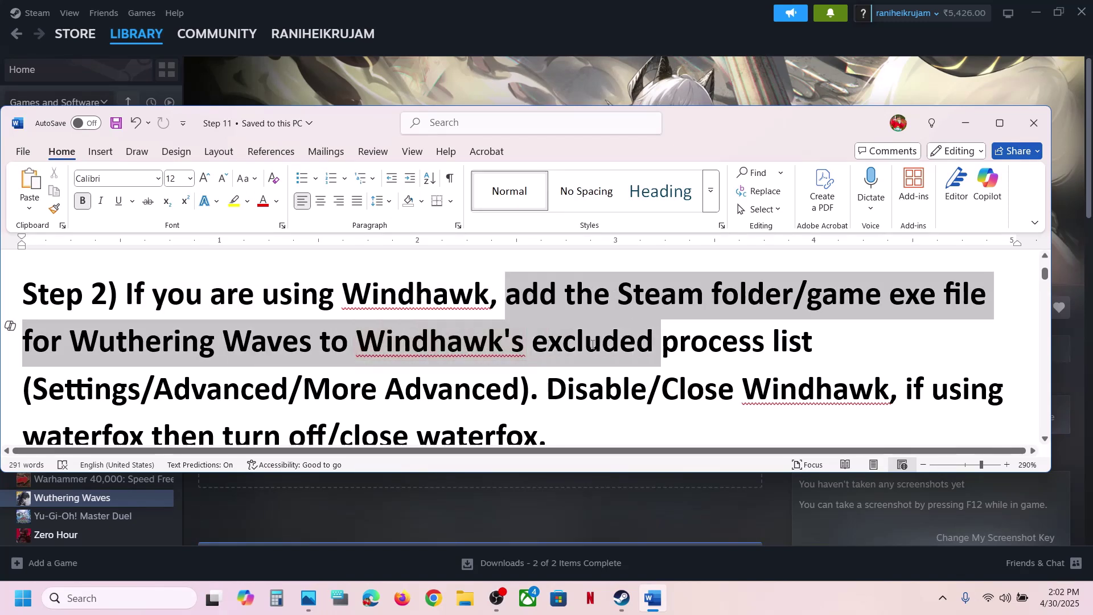
drag(674, 342, 819, 343)
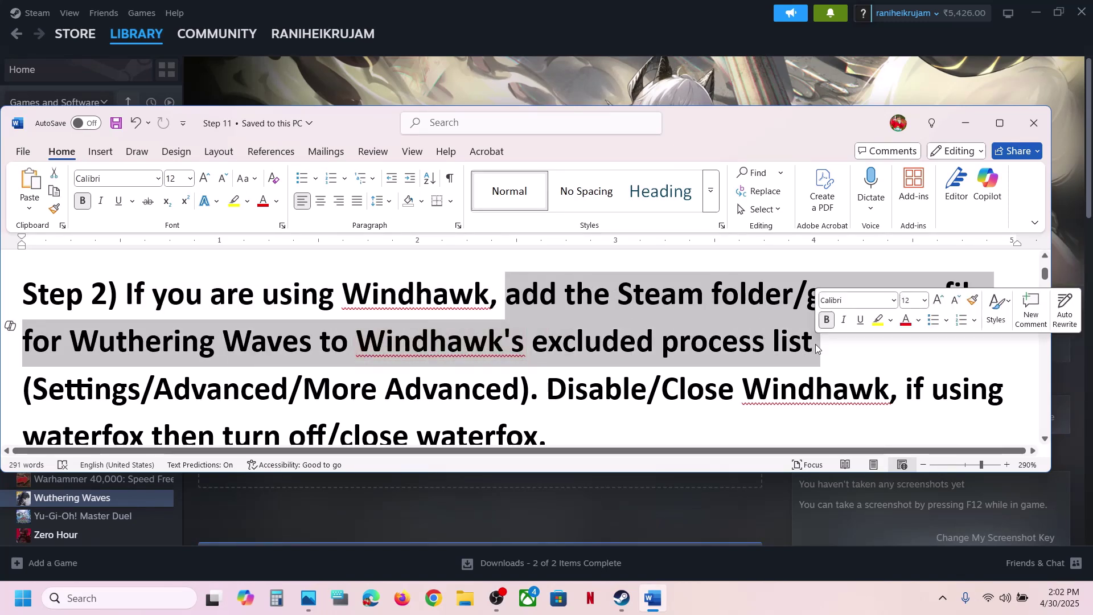
drag(89, 387, 519, 391)
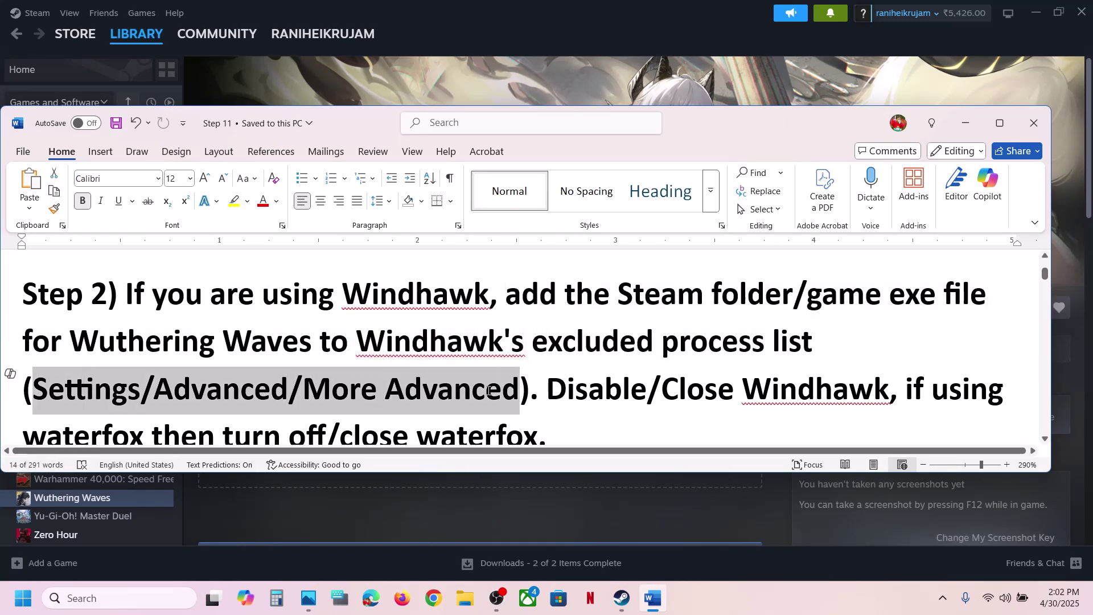
click(485, 391)
drag(626, 288, 801, 312)
click(445, 348)
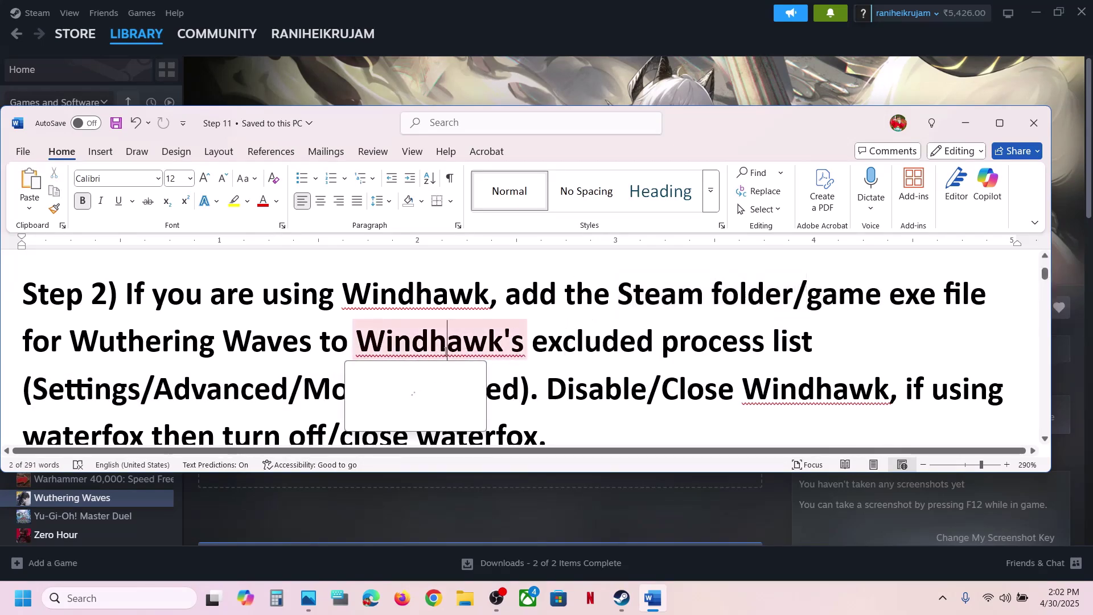
click(494, 323)
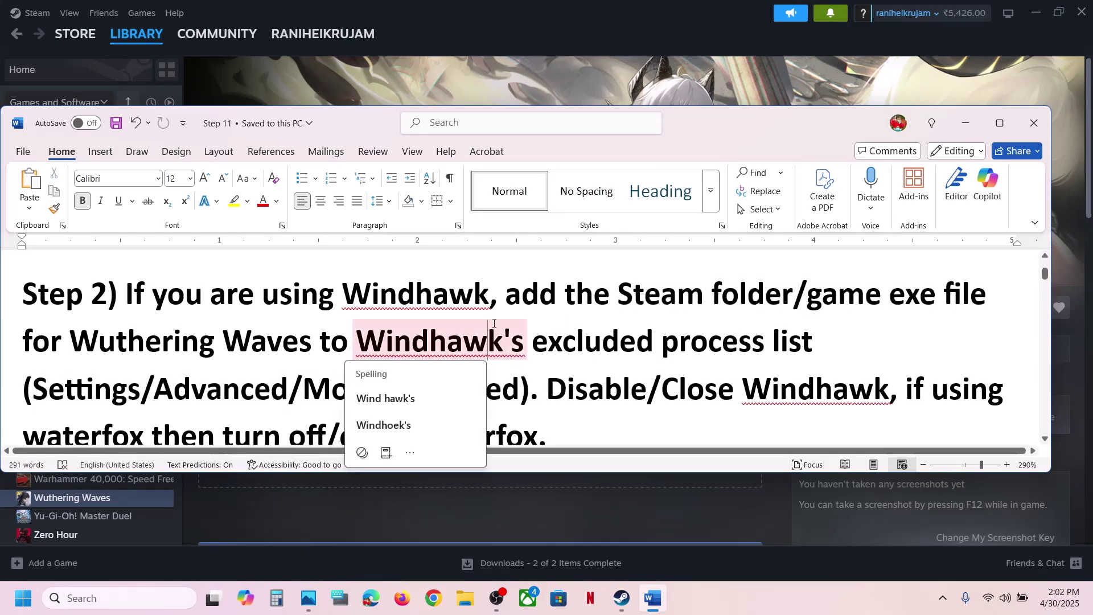
scroll(494, 323, down, 2)
drag(557, 288, 800, 306)
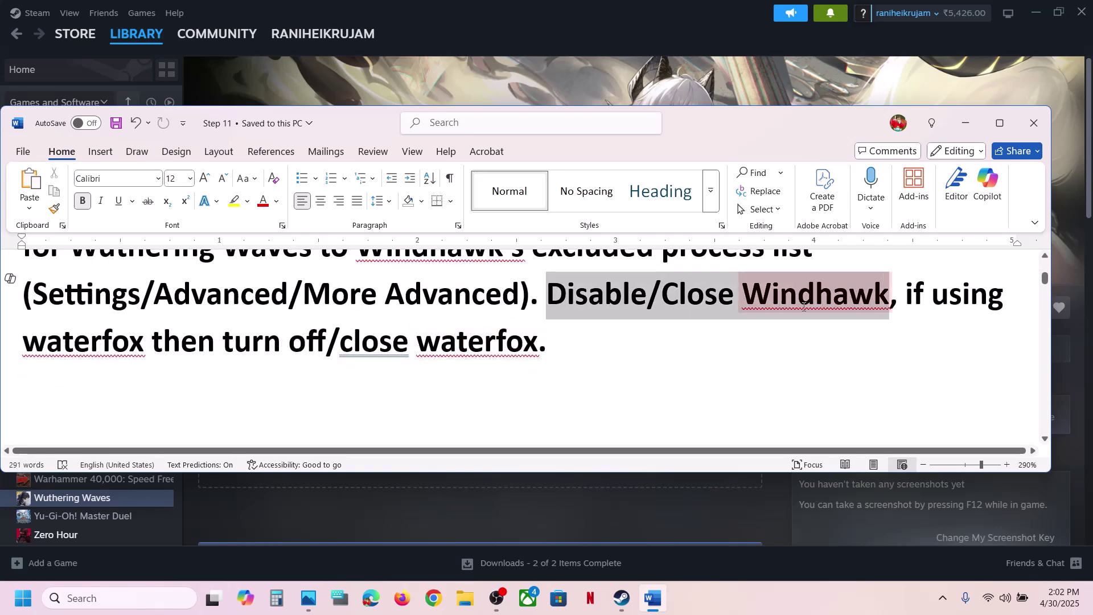
click(816, 308)
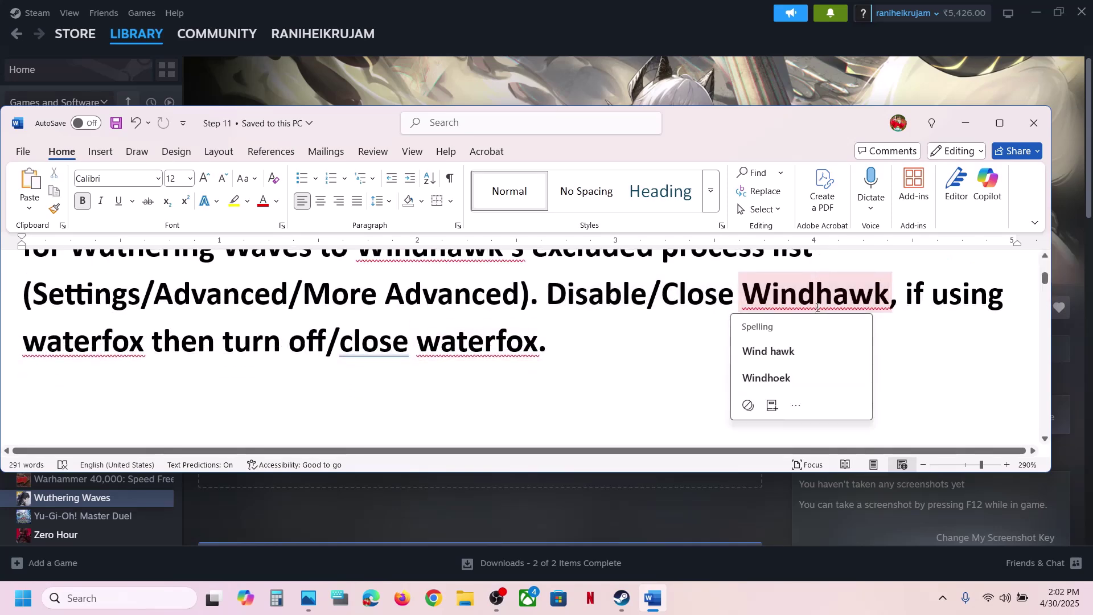
drag(547, 287, 844, 313)
click(907, 342)
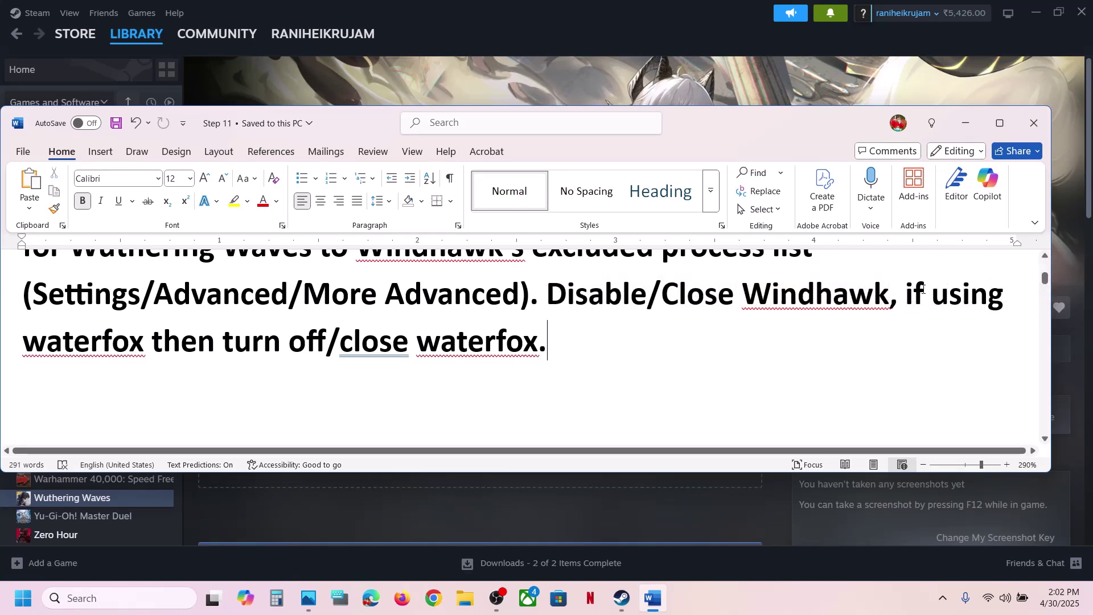
drag(911, 293, 533, 343)
Scroll the guide and highlight the Step 3 heading and the words 'wallpaper engine'
click(534, 343)
scroll(535, 344, down, 5)
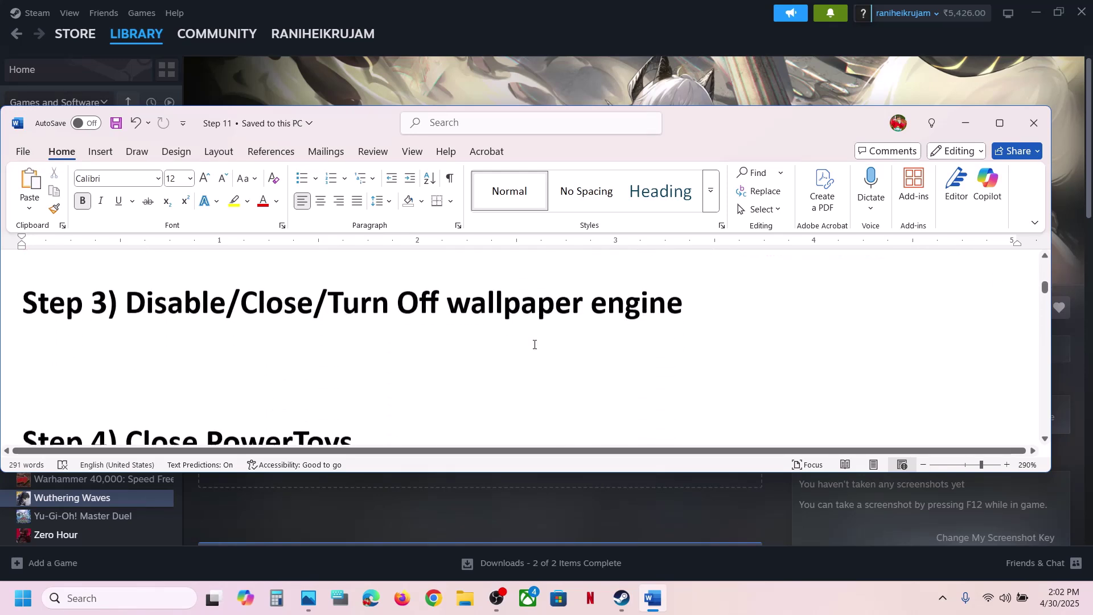
scroll(534, 343, up, 1)
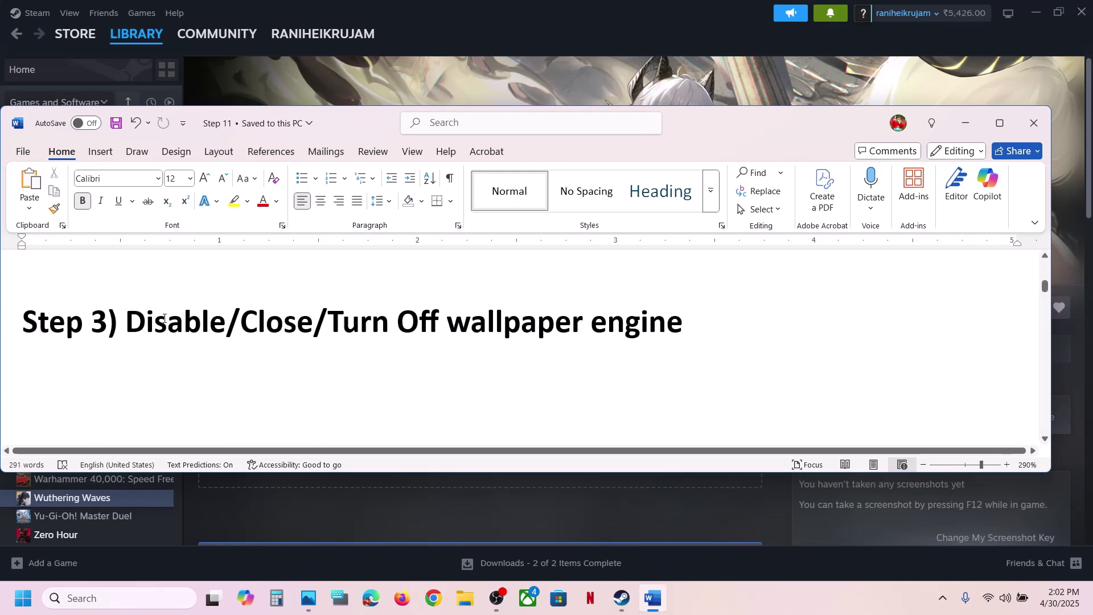
drag(164, 319, 650, 343)
click(650, 342)
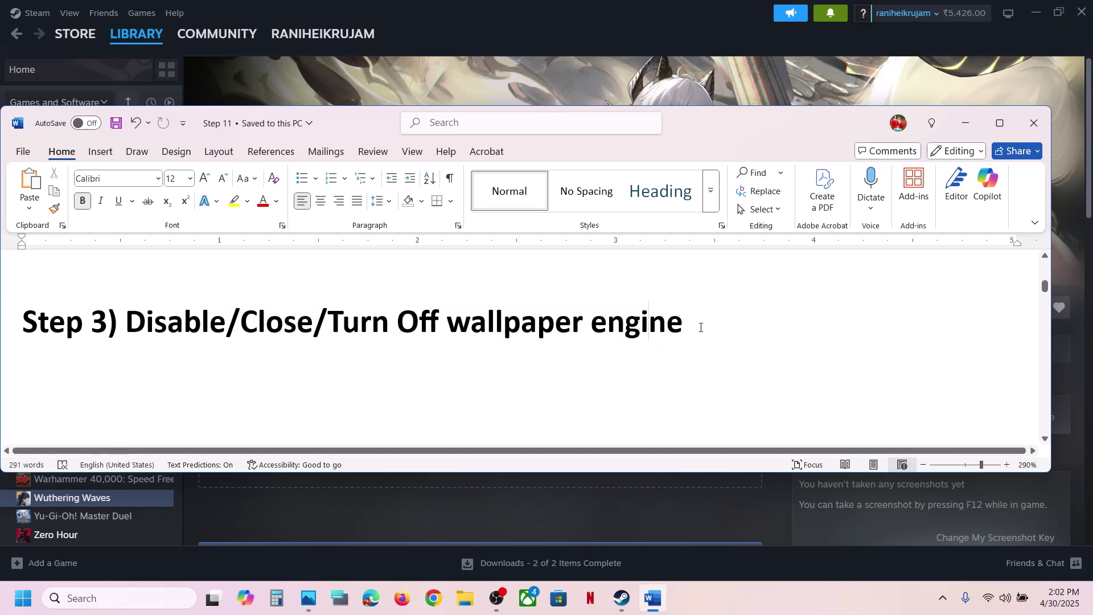
drag(599, 306, 490, 301)
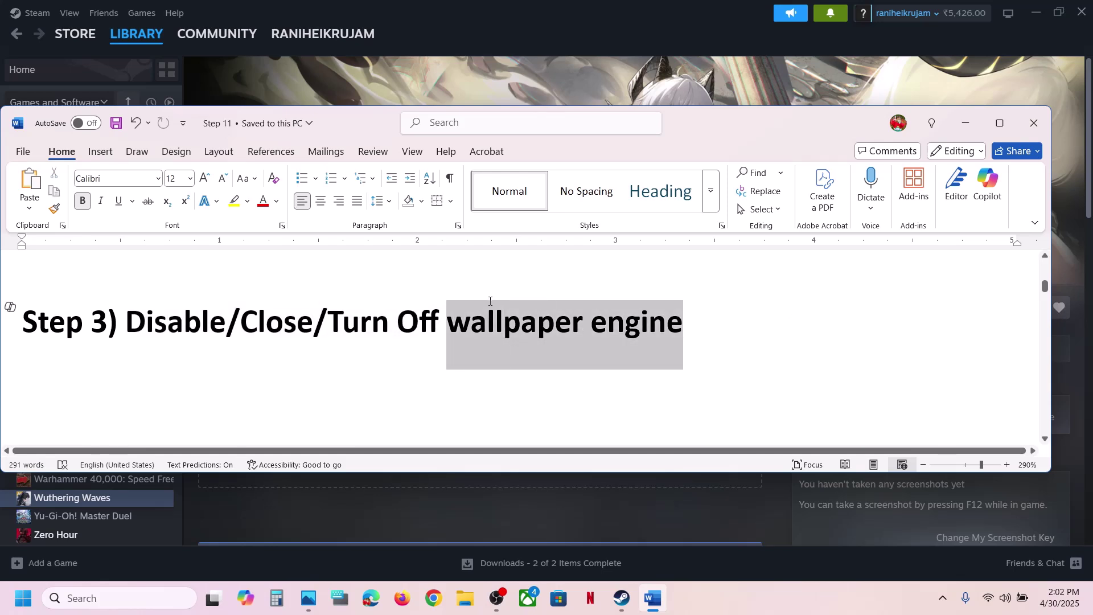
click(381, 317)
Highlight 'Close PowerToys' in Step 4 and briefly search 'power' in Windows search
scroll(381, 317, down, 3)
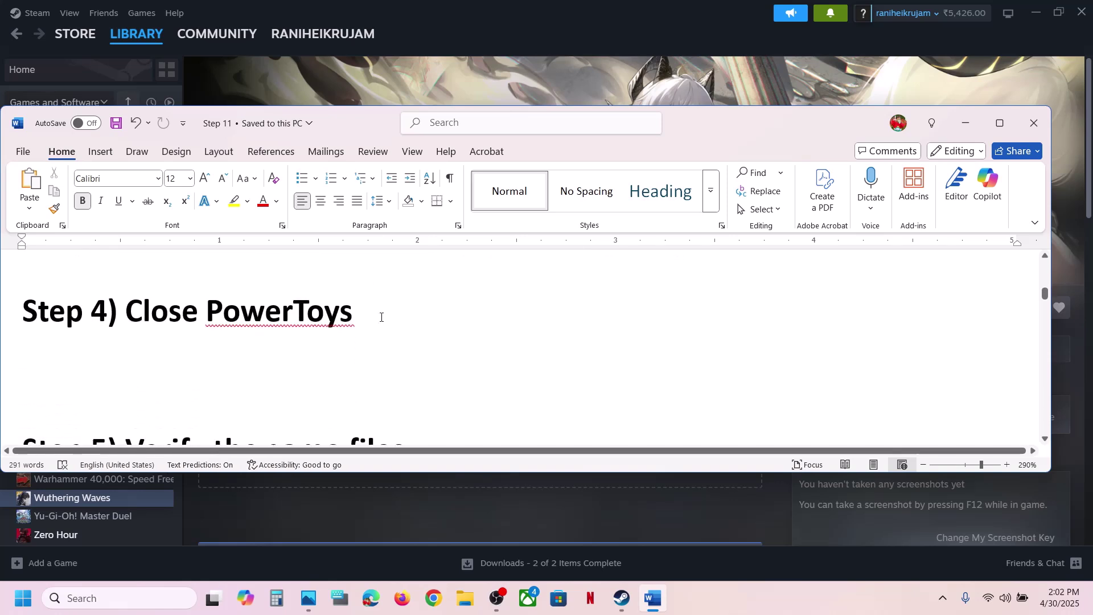
drag(137, 313, 354, 313)
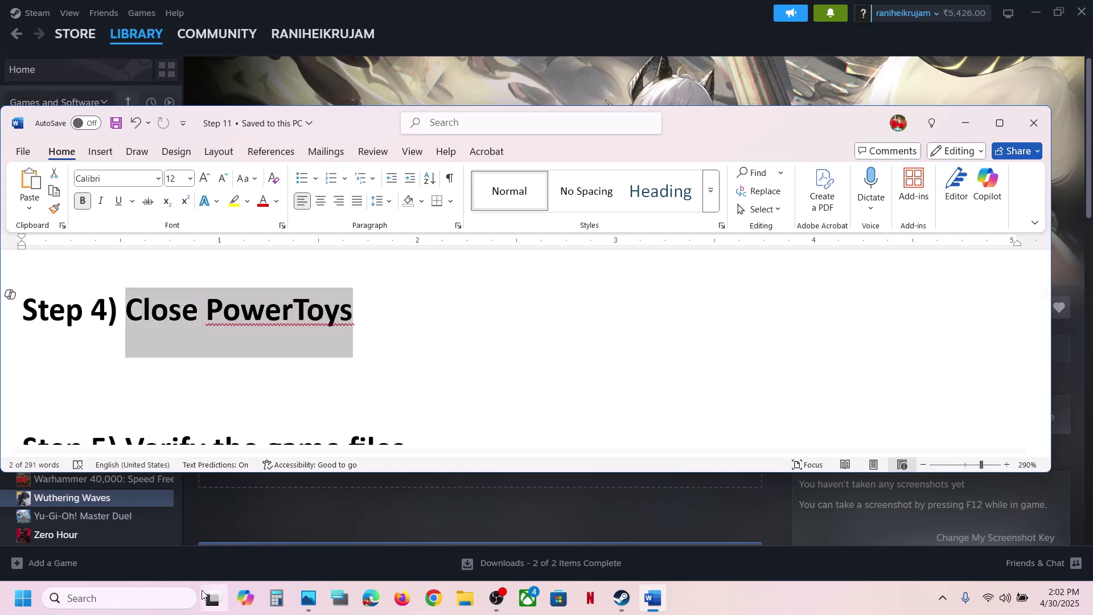
click(158, 600)
text(power)
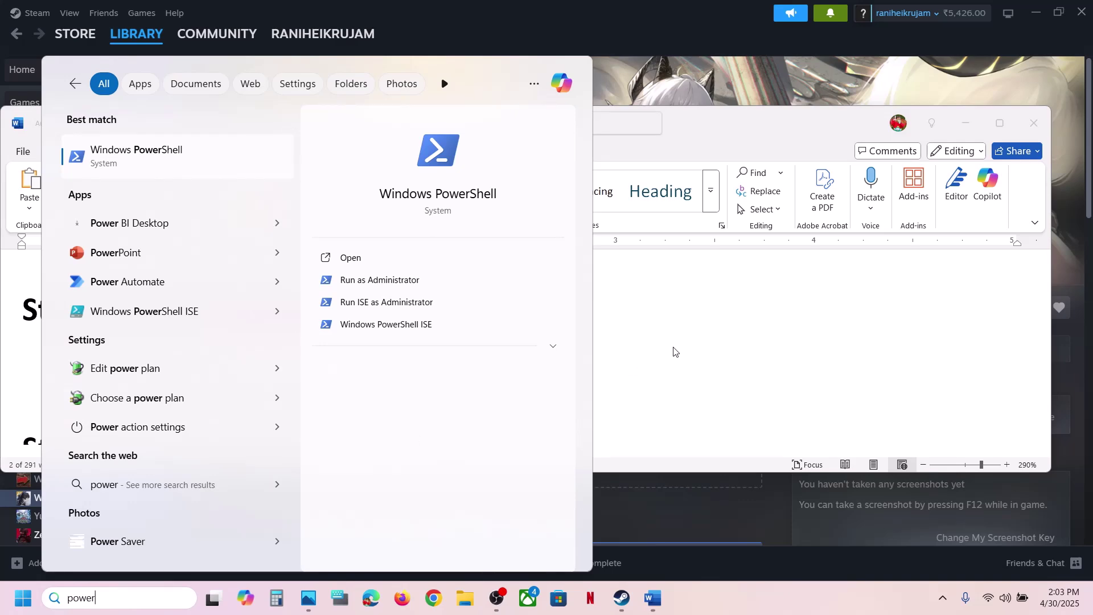
key(Escape)
Select the word PowerToys, scroll down to Step 5, and bring Steam forward
right_click(222, 322)
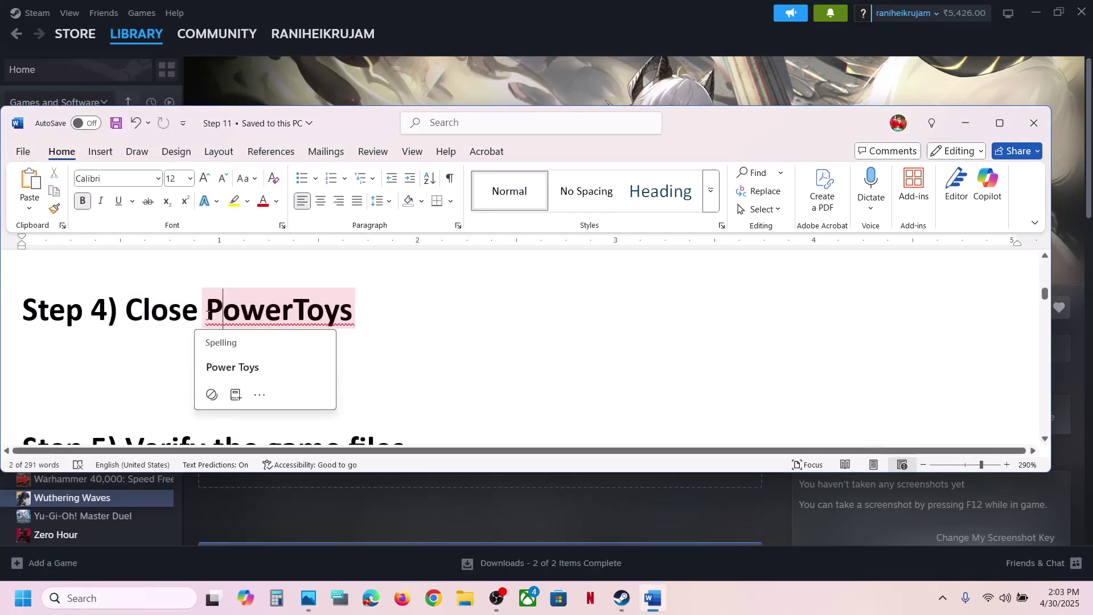
key(Escape)
double_click(227, 315)
scroll(196, 382, down, 3)
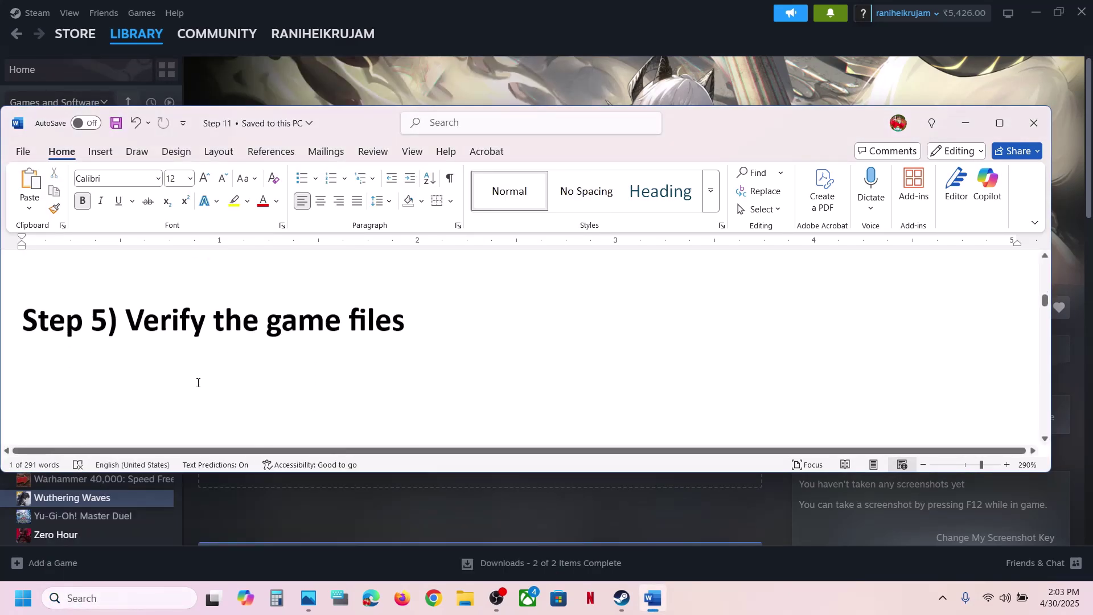
click(513, 50)
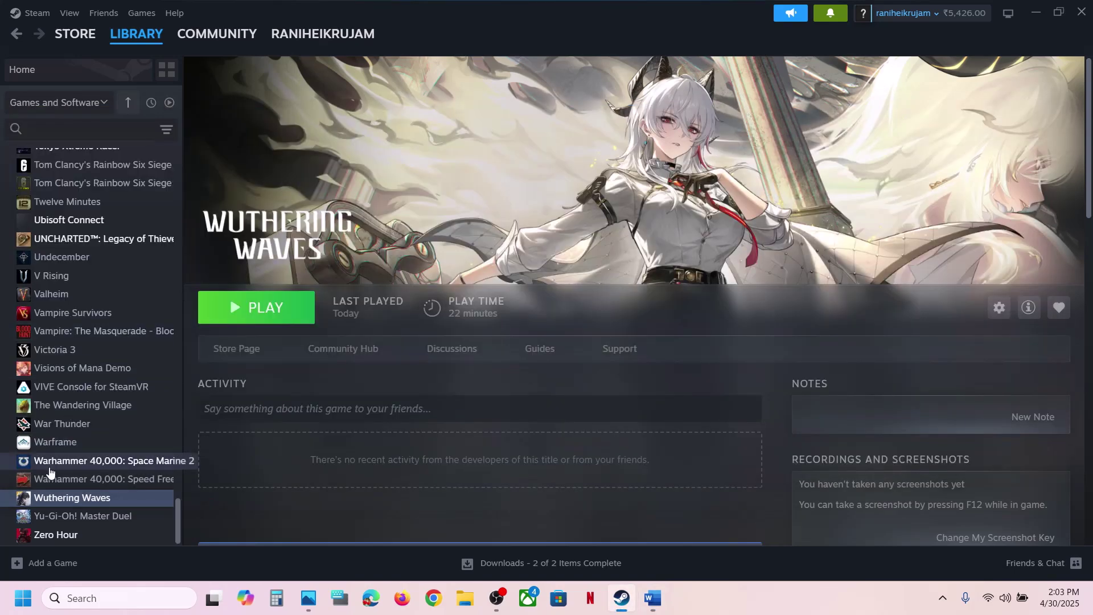
right_click(50, 496)
click(88, 478)
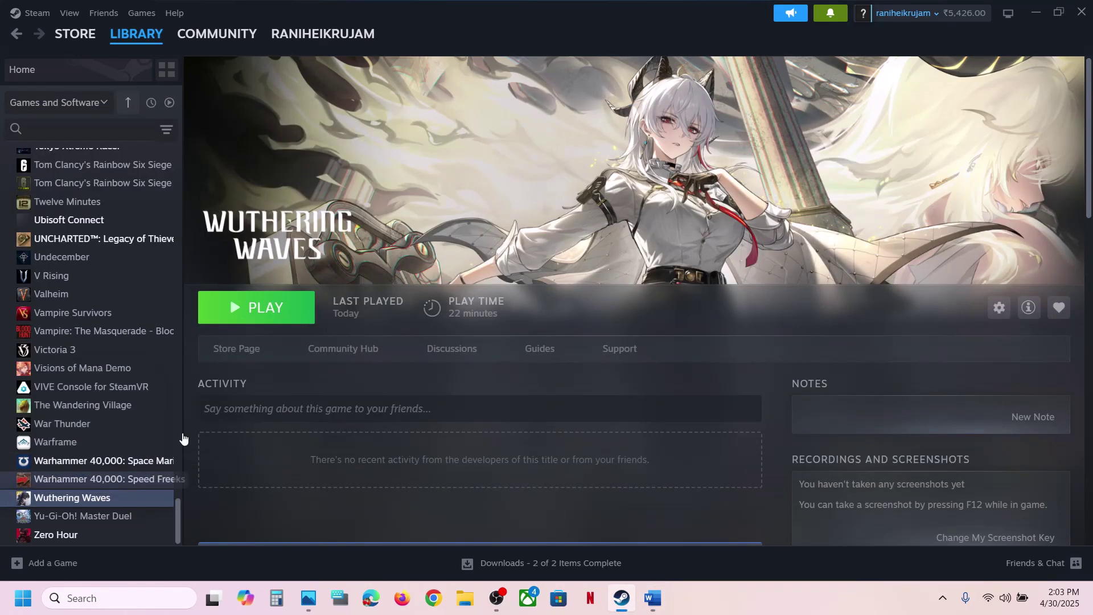
click(302, 219)
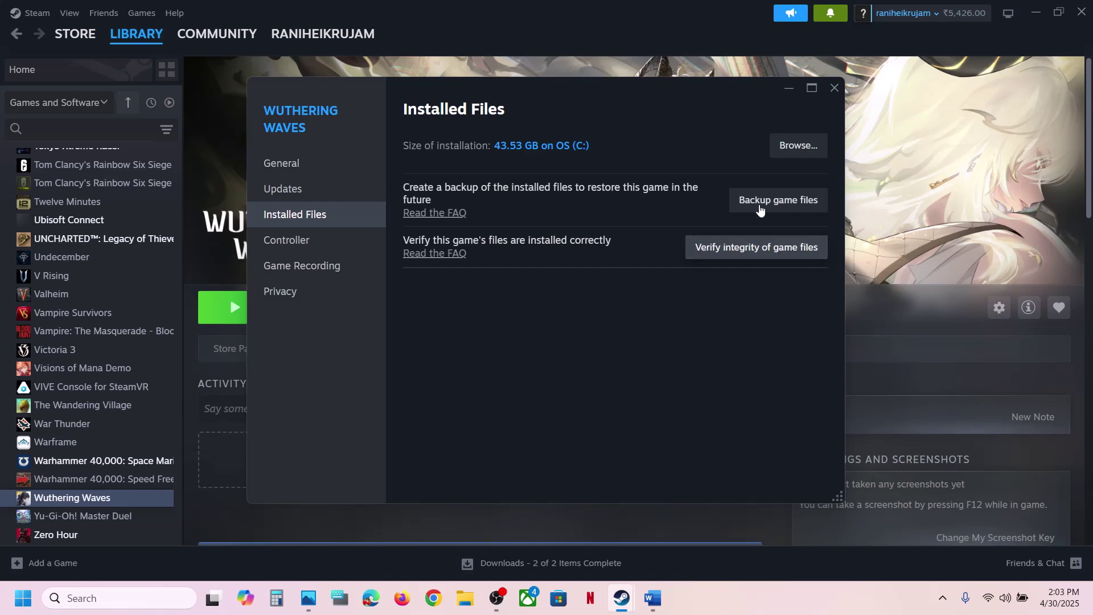
click(834, 89)
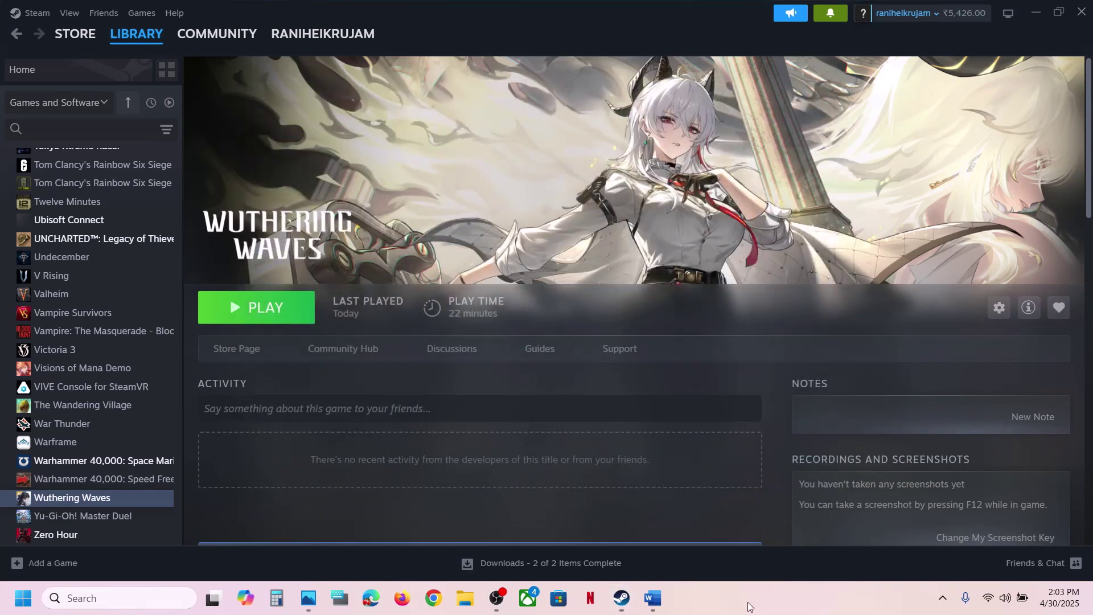
Highlight Step 6's antivirus and Windows Security instructions in the Word guide, then return to Steam
click(652, 598)
scroll(537, 370, down, 3)
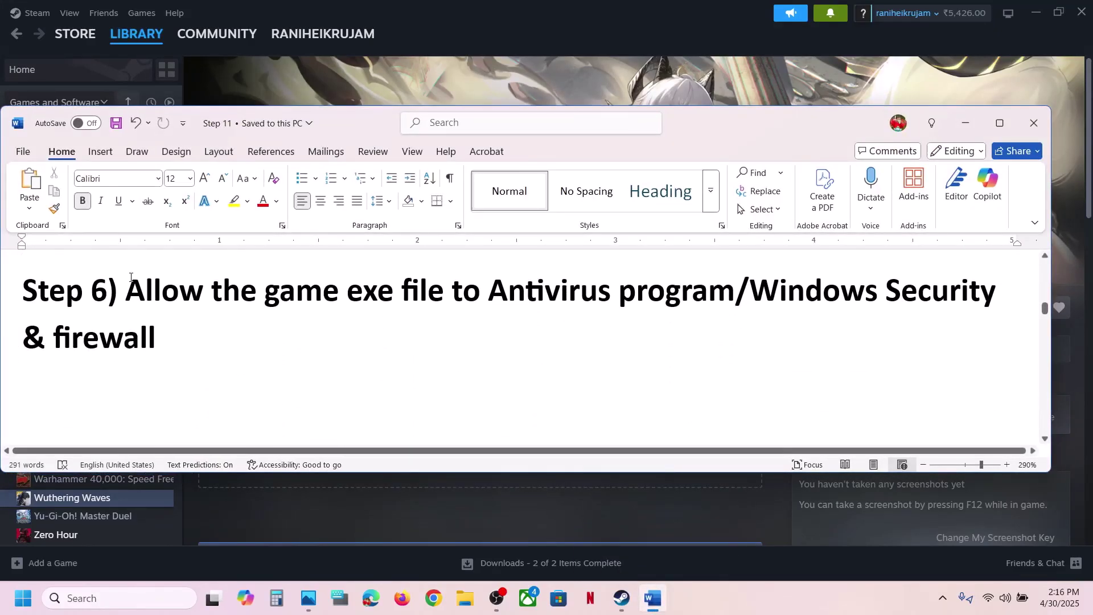
drag(126, 288, 680, 296)
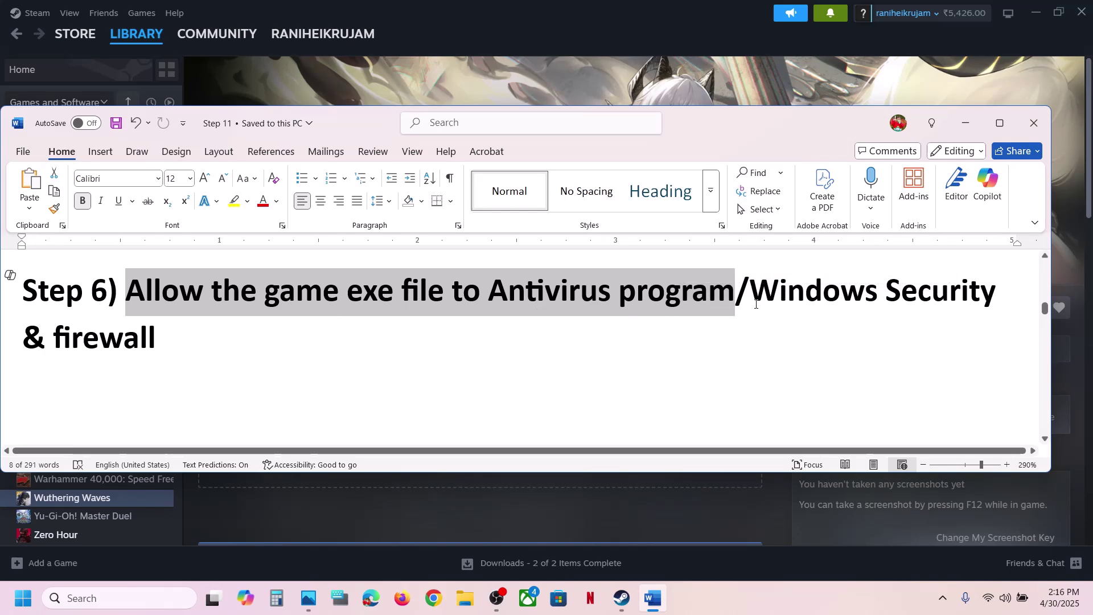
drag(751, 291, 842, 291)
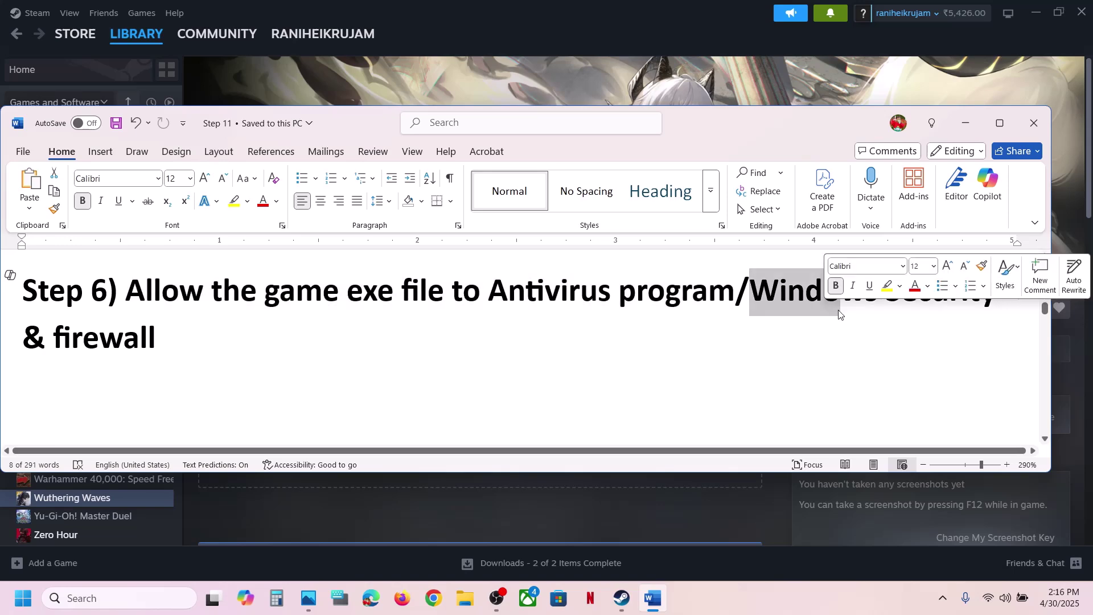
click(664, 98)
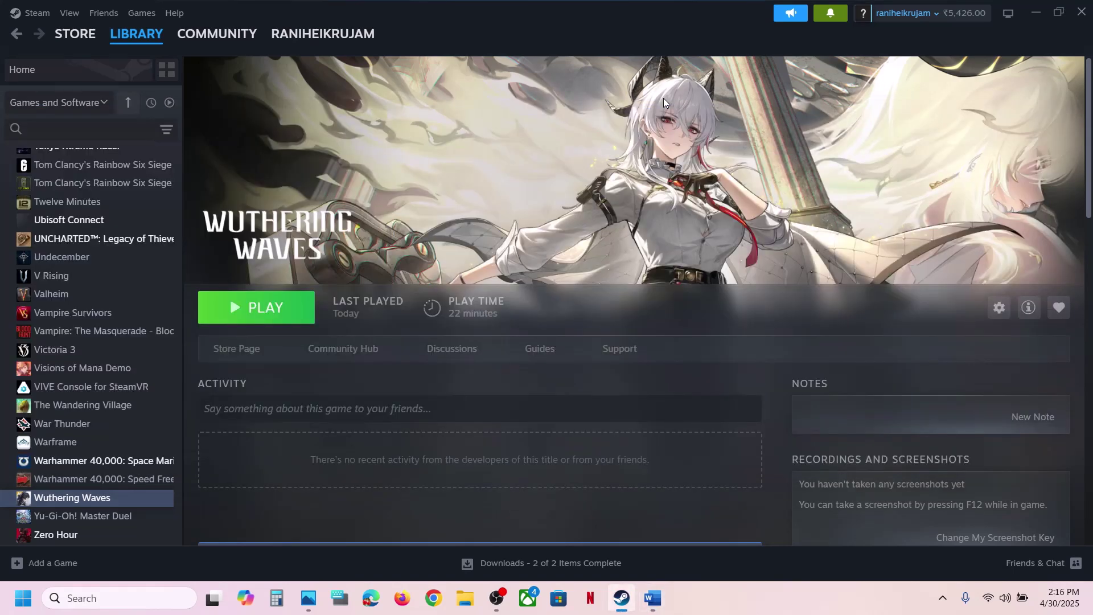
key(super+i)
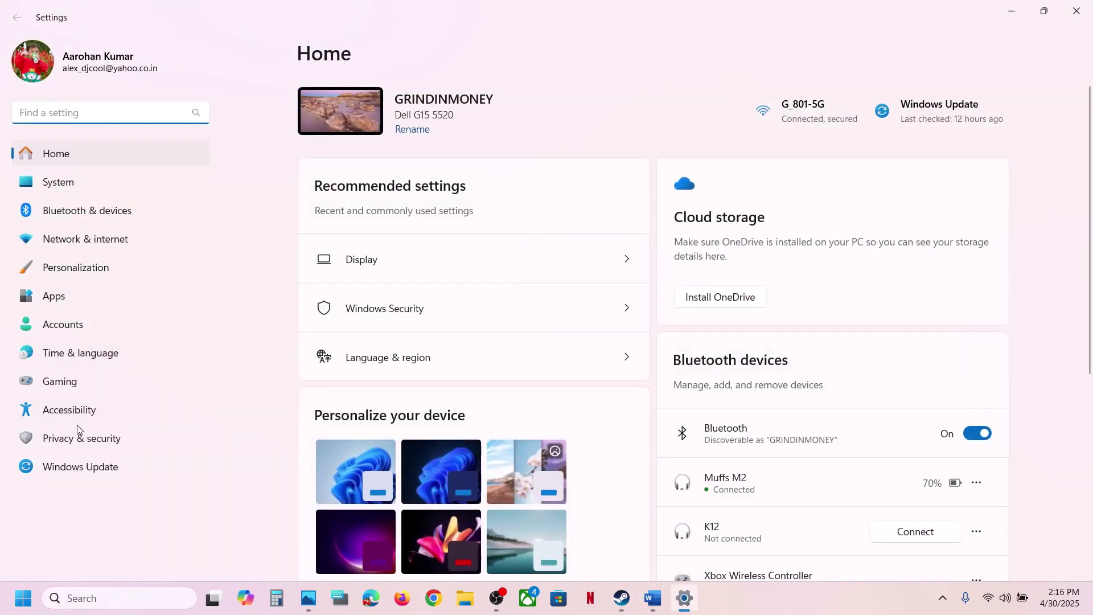
Go to Privacy & security > Windows Security and launch Virus & threat protection
click(78, 436)
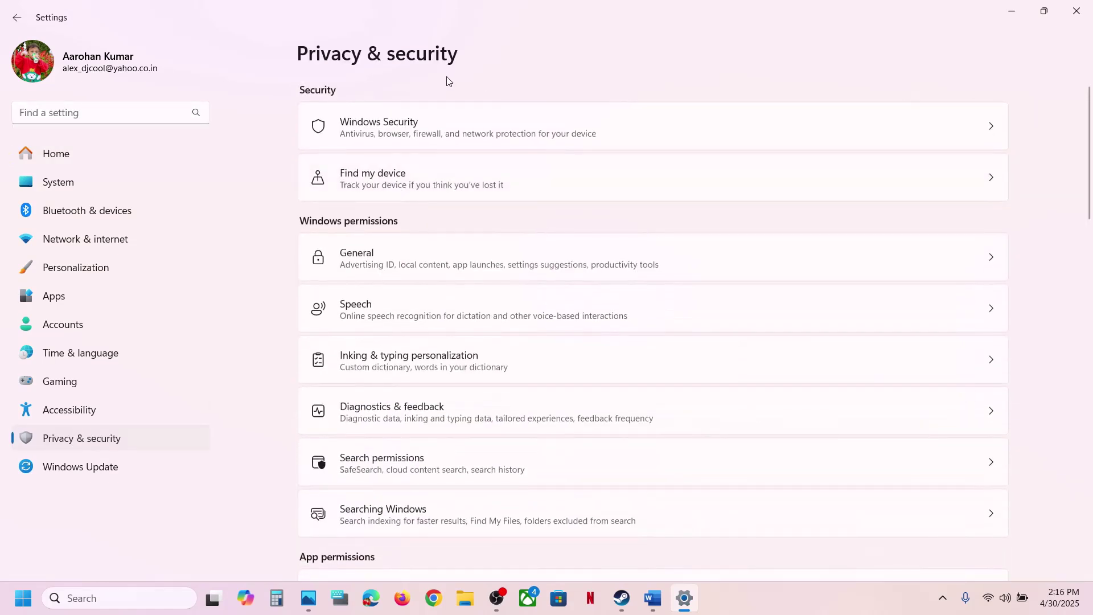
click(495, 139)
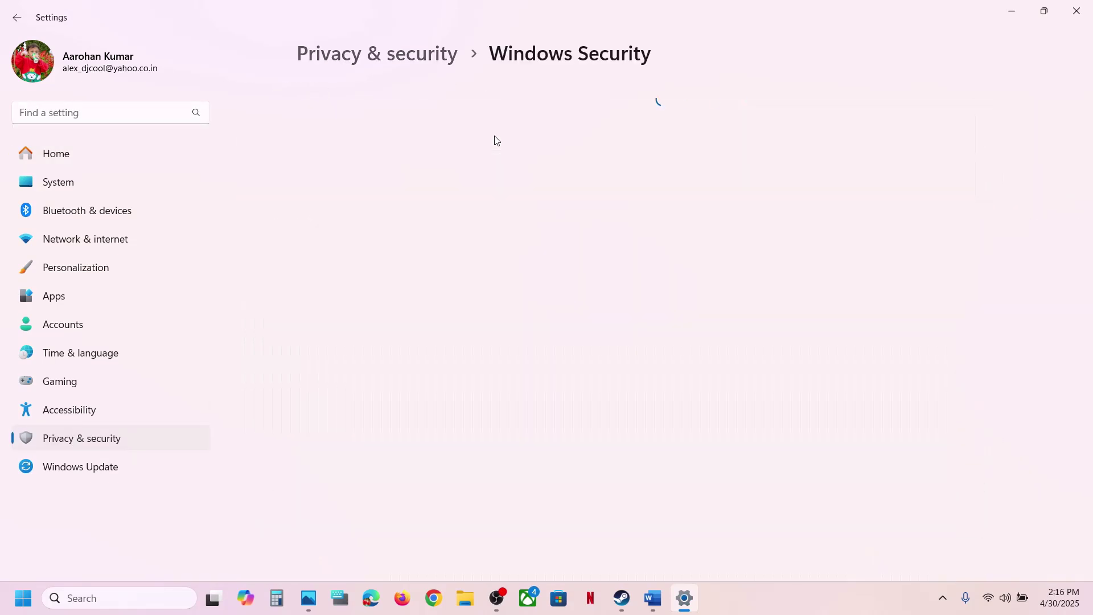
click(410, 206)
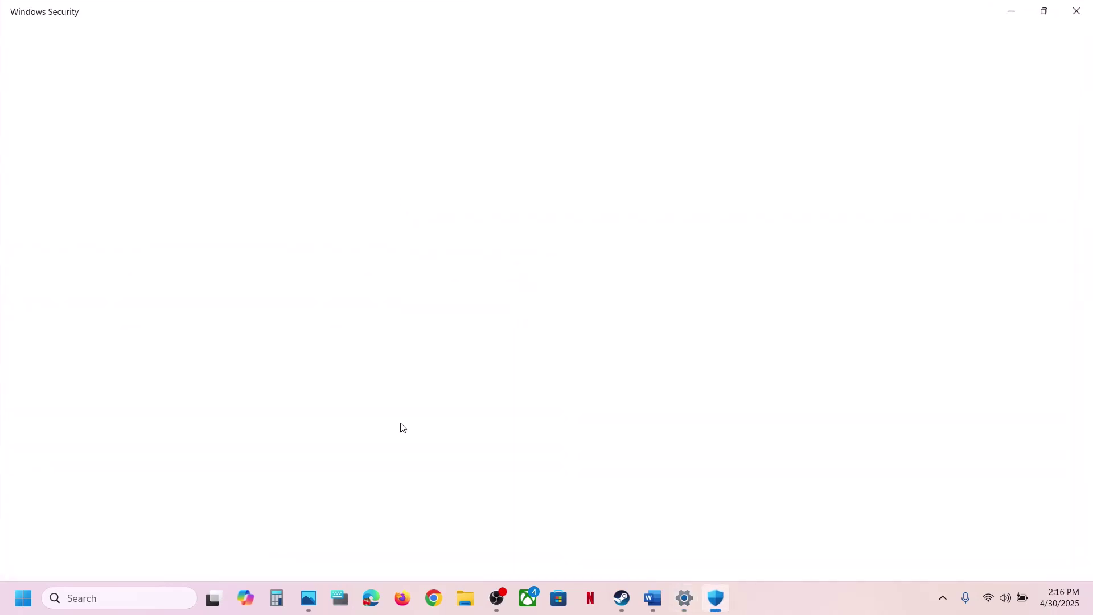
scroll(403, 428, down, 4)
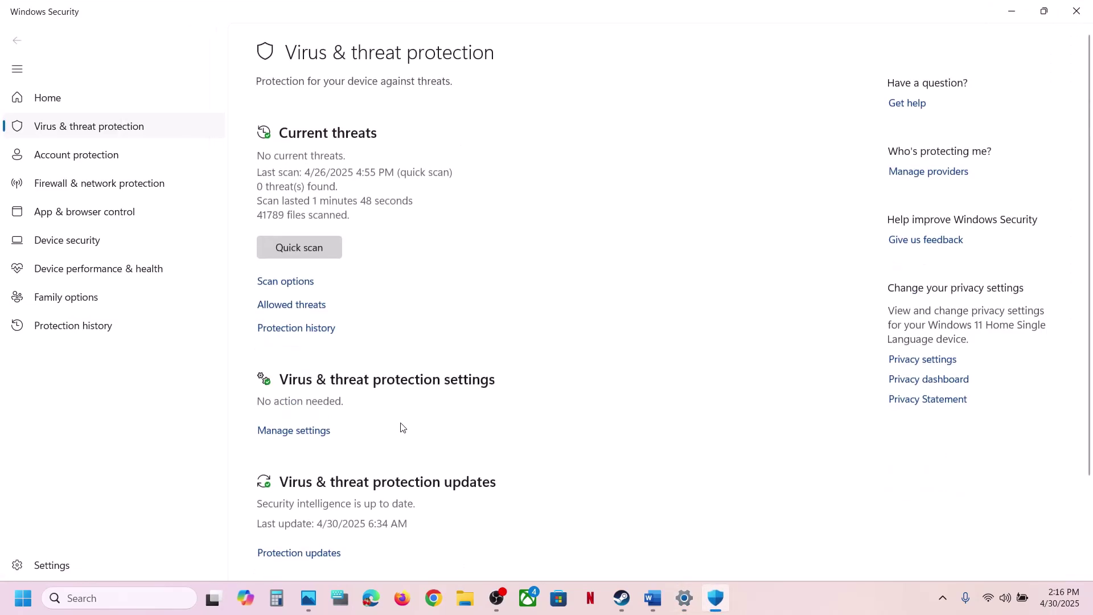
From Ransomware protection, add an allowed app to Controlled folder access by browsing all apps
click(361, 535)
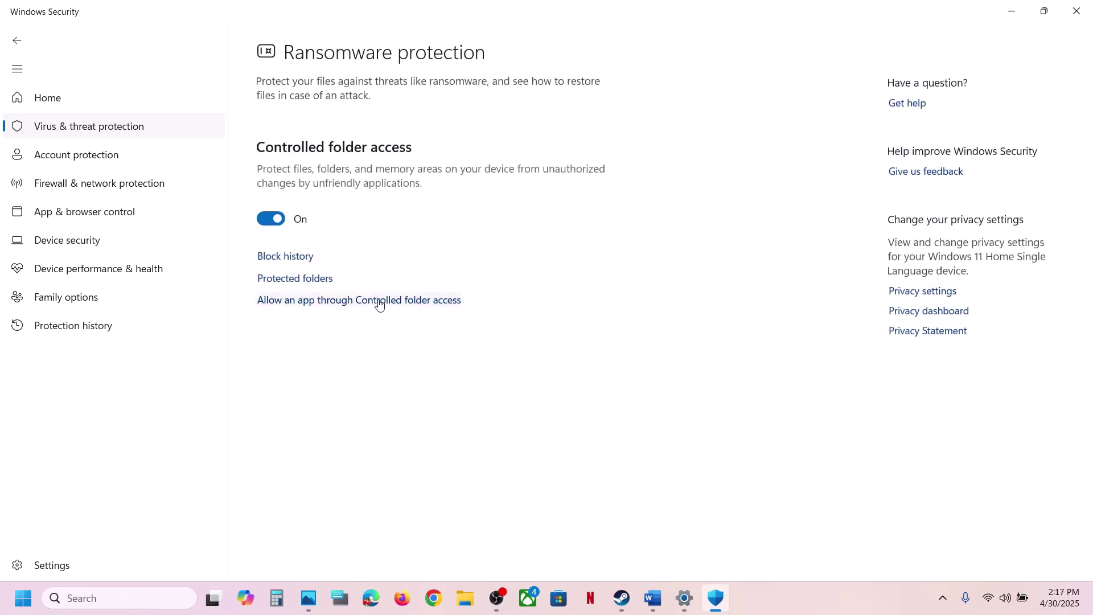
click(378, 303)
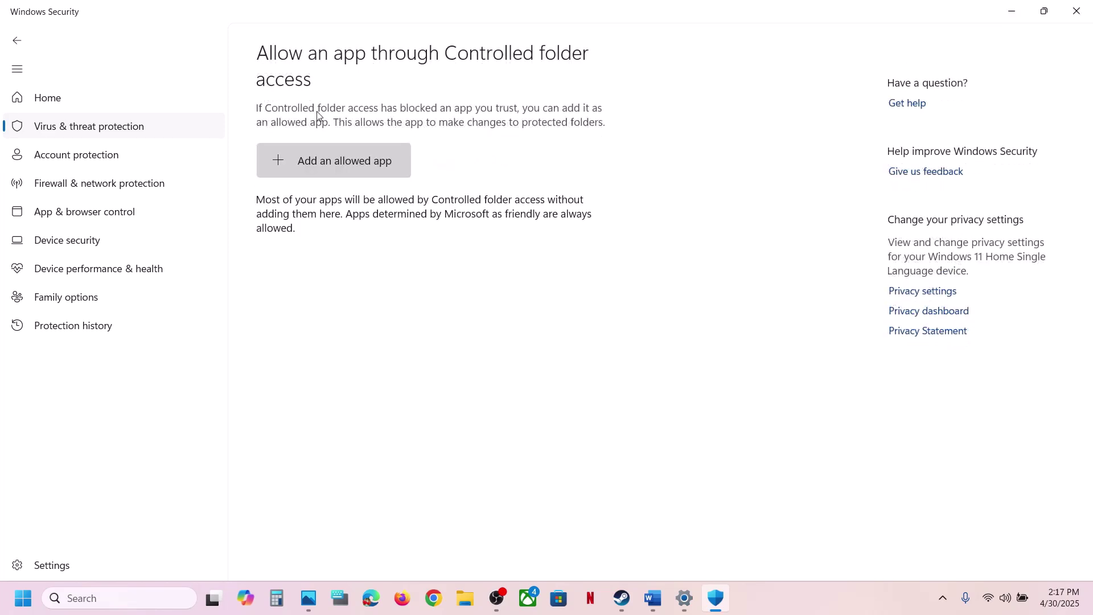
scroll(317, 114, down, 2)
click(327, 54)
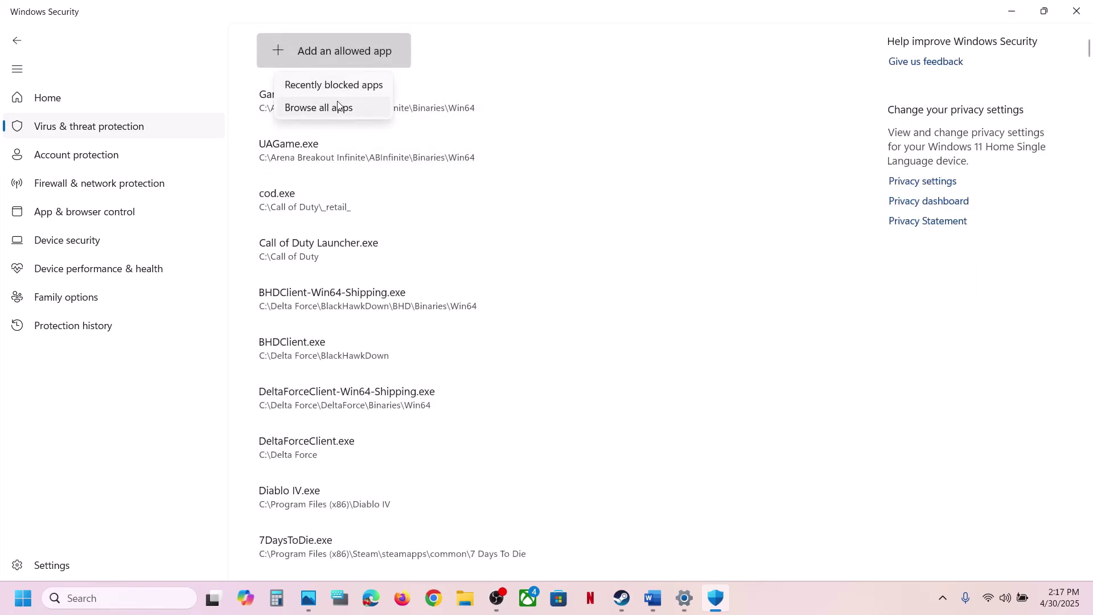
click(337, 106)
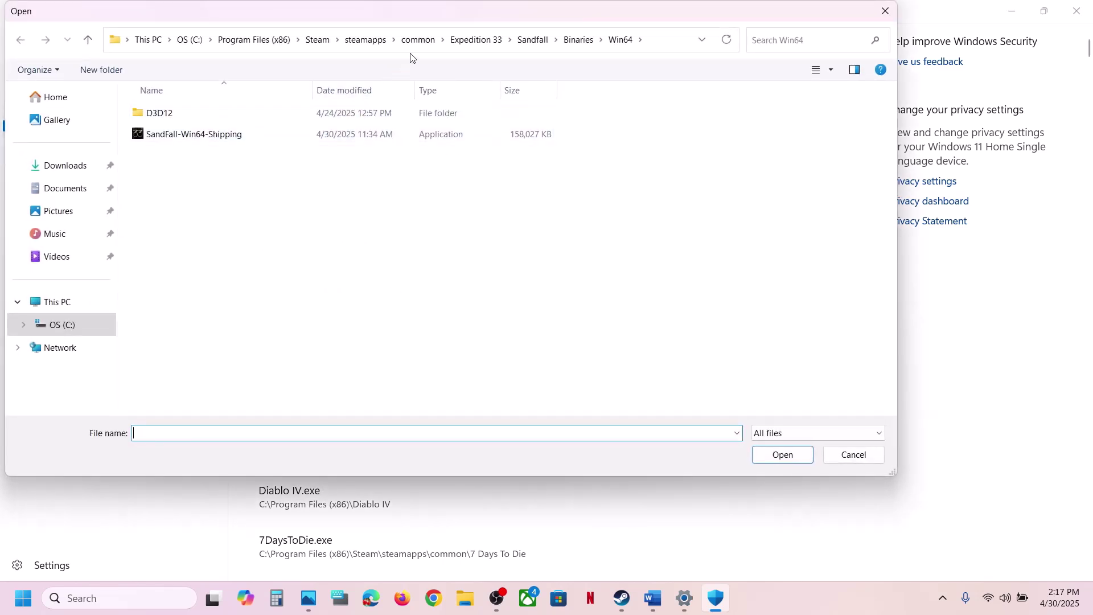
Allow the Wuthering Waves launcher through Controlled folder access from the Steam common folder
click(415, 46)
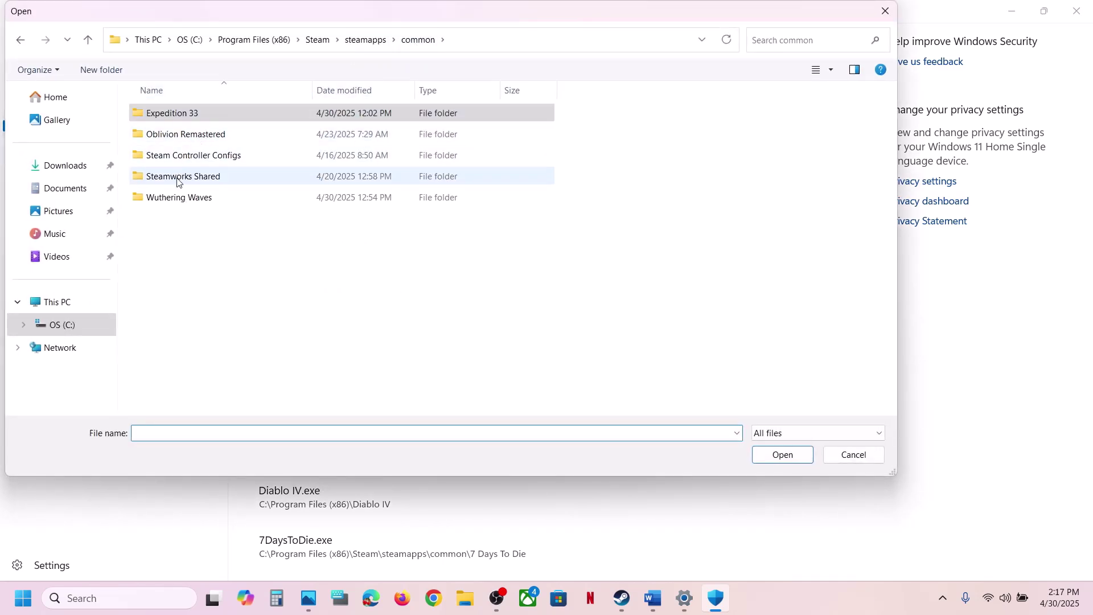
double_click(175, 199)
click(589, 40)
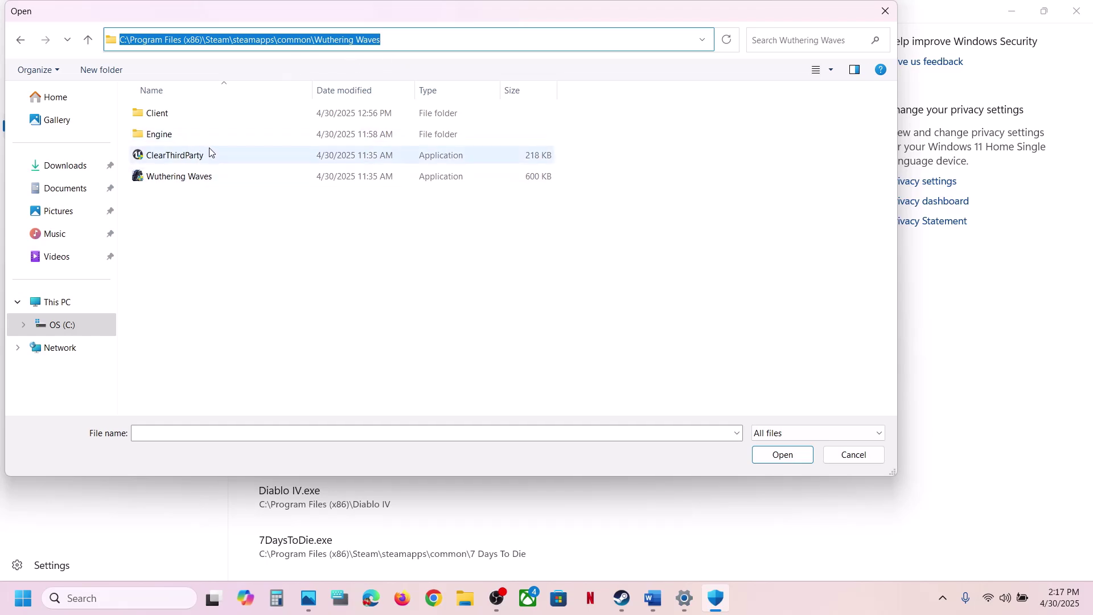
click(184, 178)
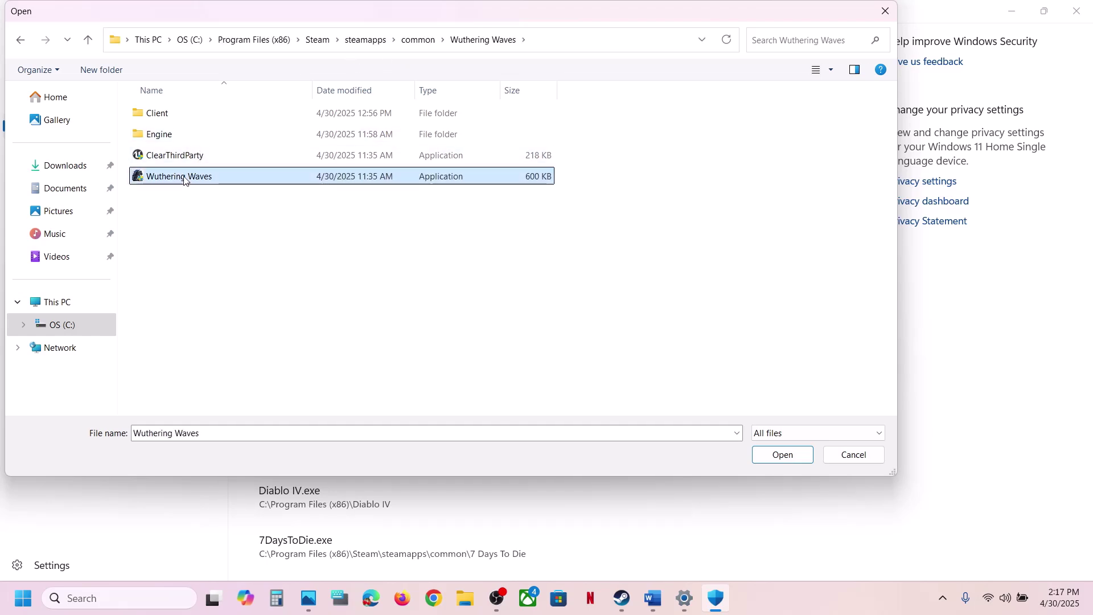
click(775, 464)
Also allow Client\Binaries\Win64\Client-Win64-Shipping through Controlled folder access
click(326, 63)
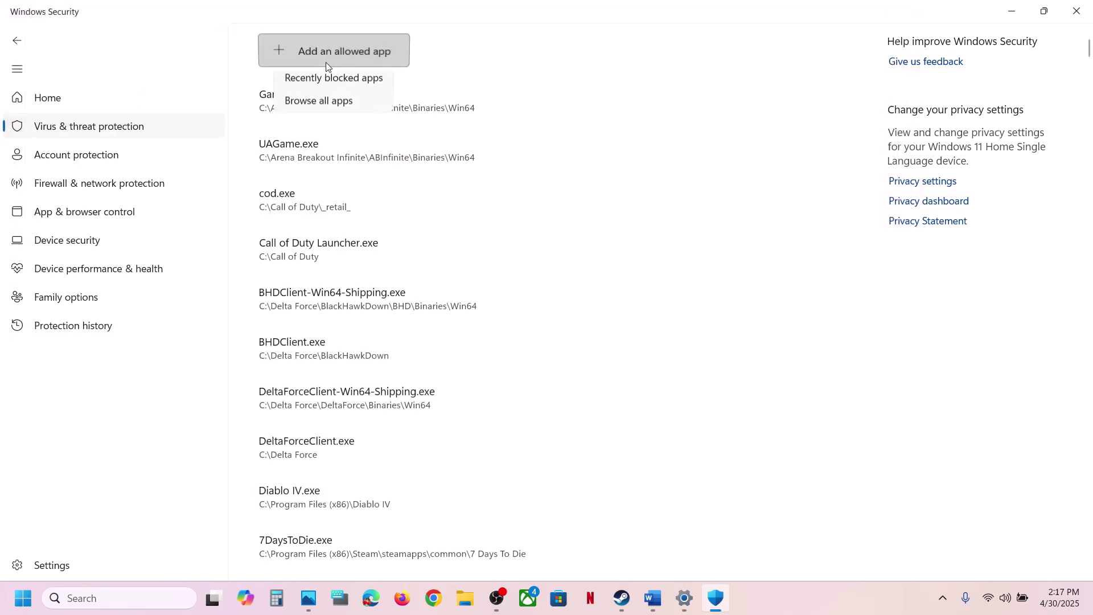
click(345, 109)
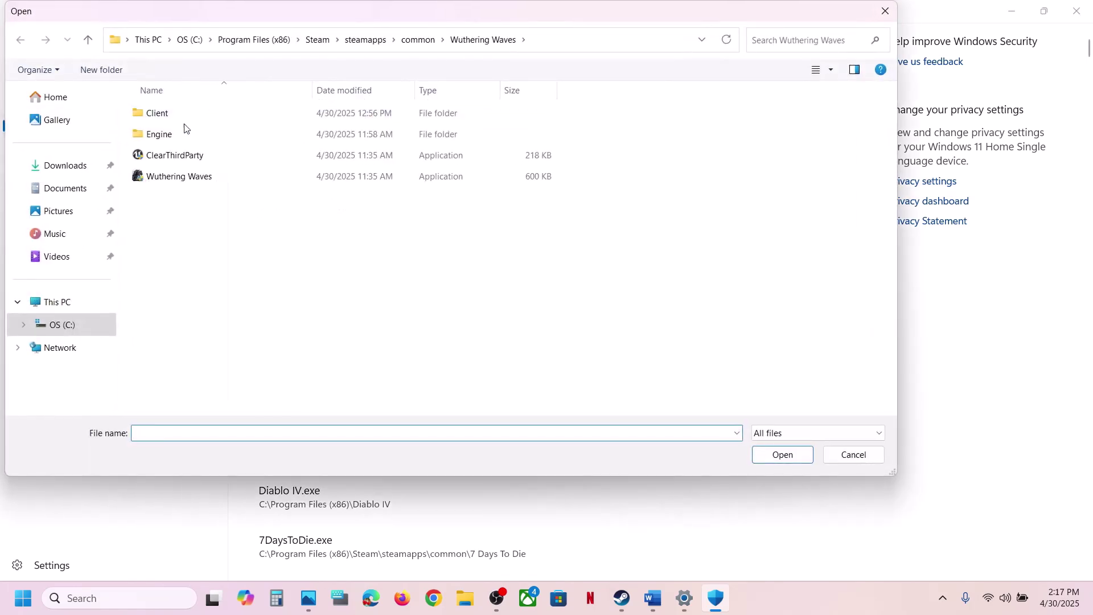
double_click(160, 114)
double_click(159, 113)
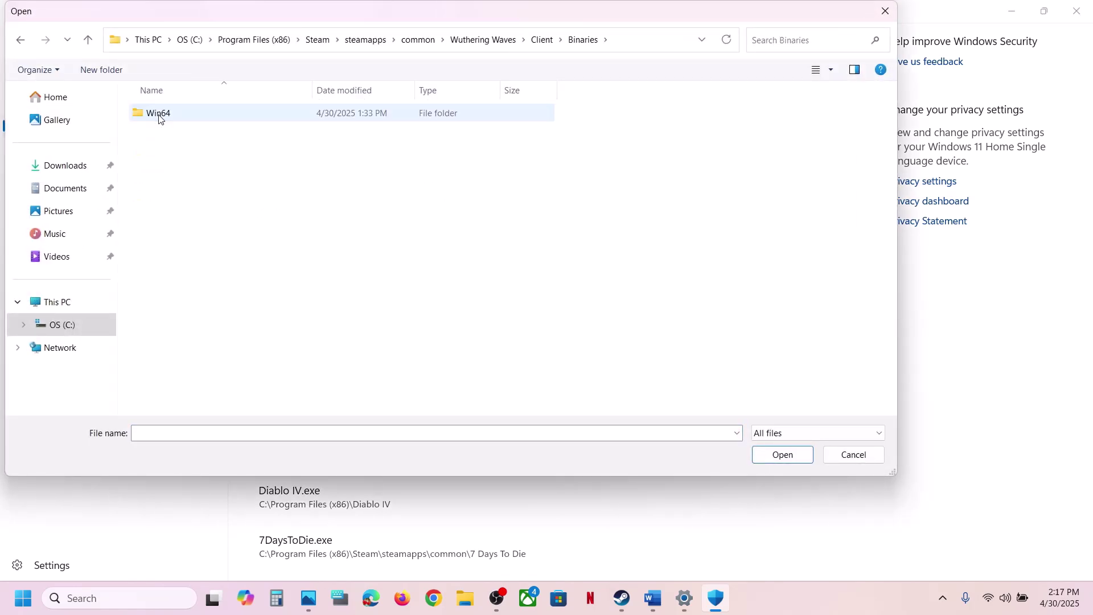
double_click(160, 114)
click(177, 302)
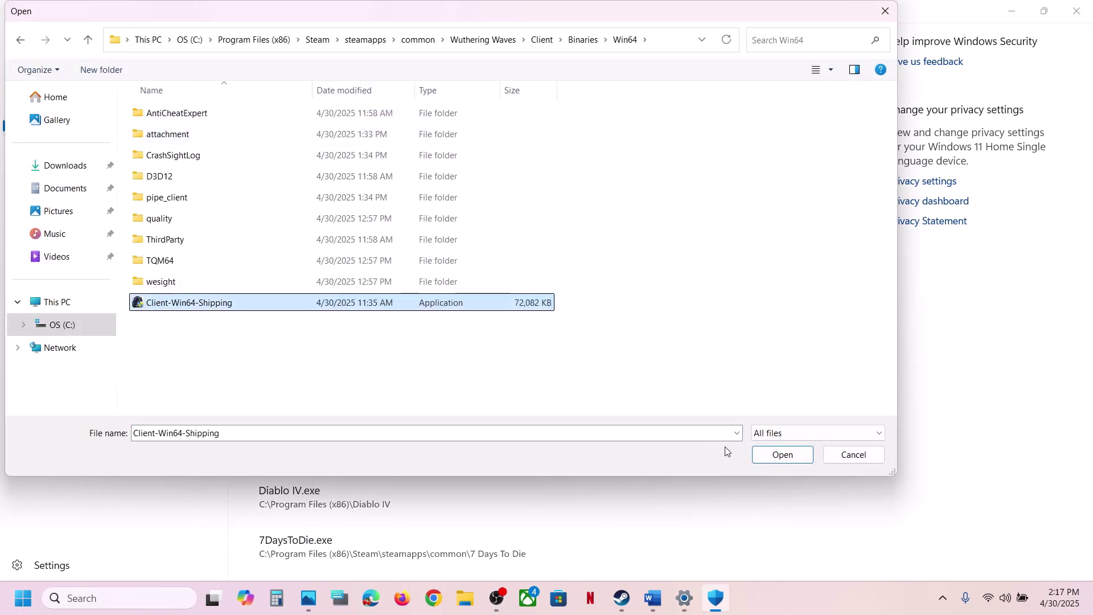
click(773, 455)
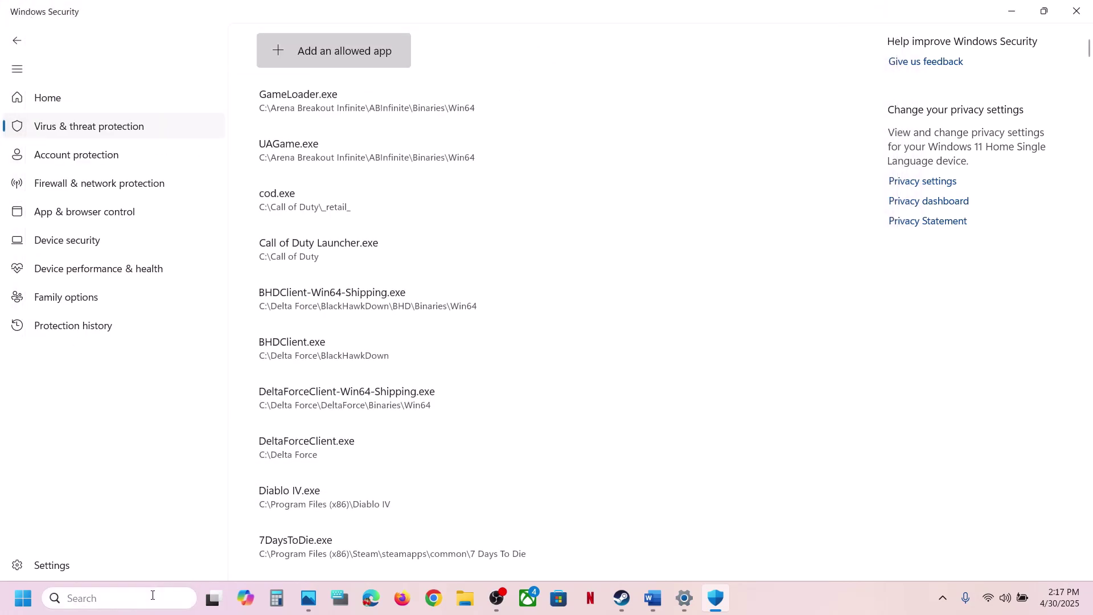
Open Control Panel via search and go to System and Security > Windows Defender Firewall
click(153, 596)
text(control4)
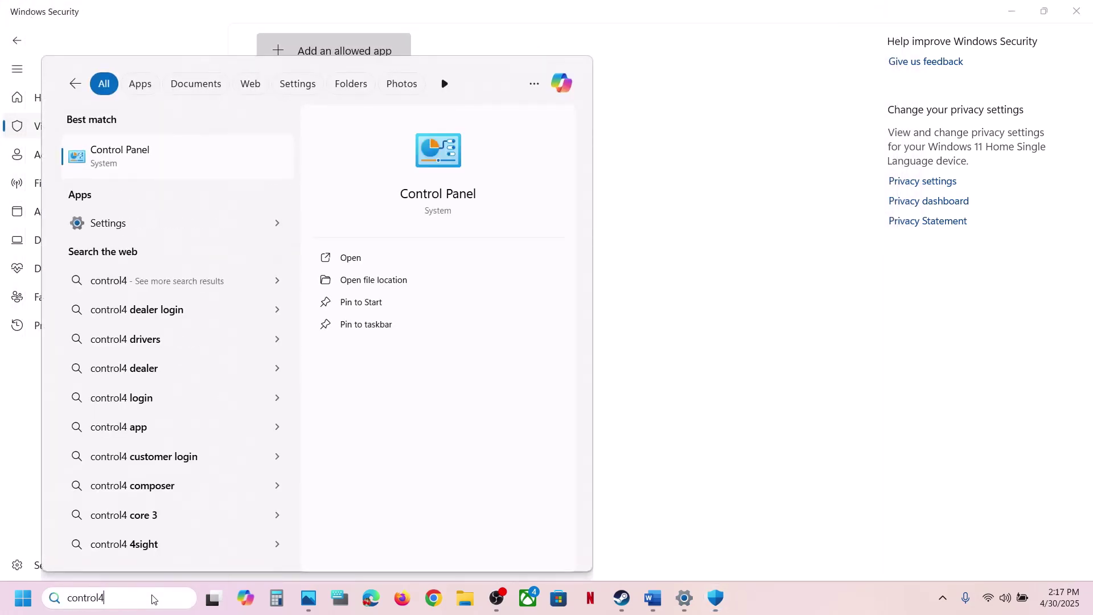
key(Return)
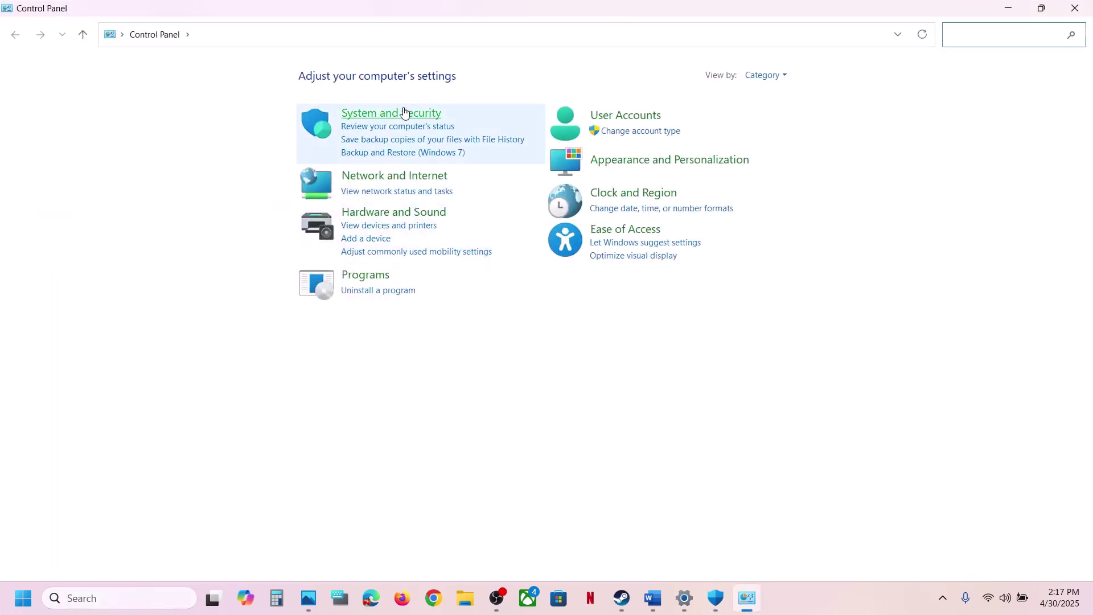
click(403, 113)
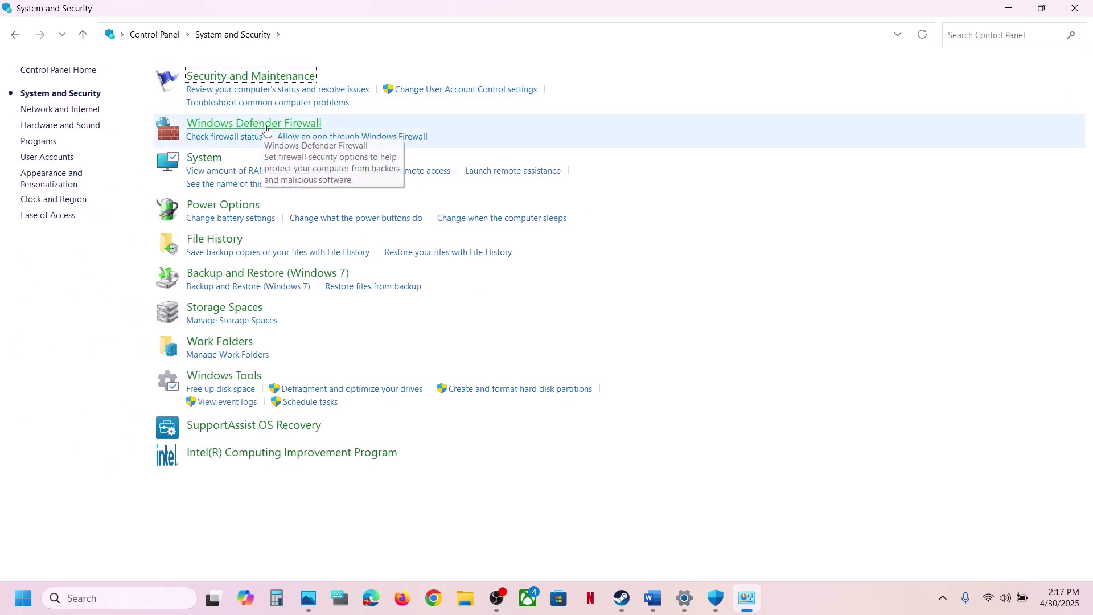
click(246, 130)
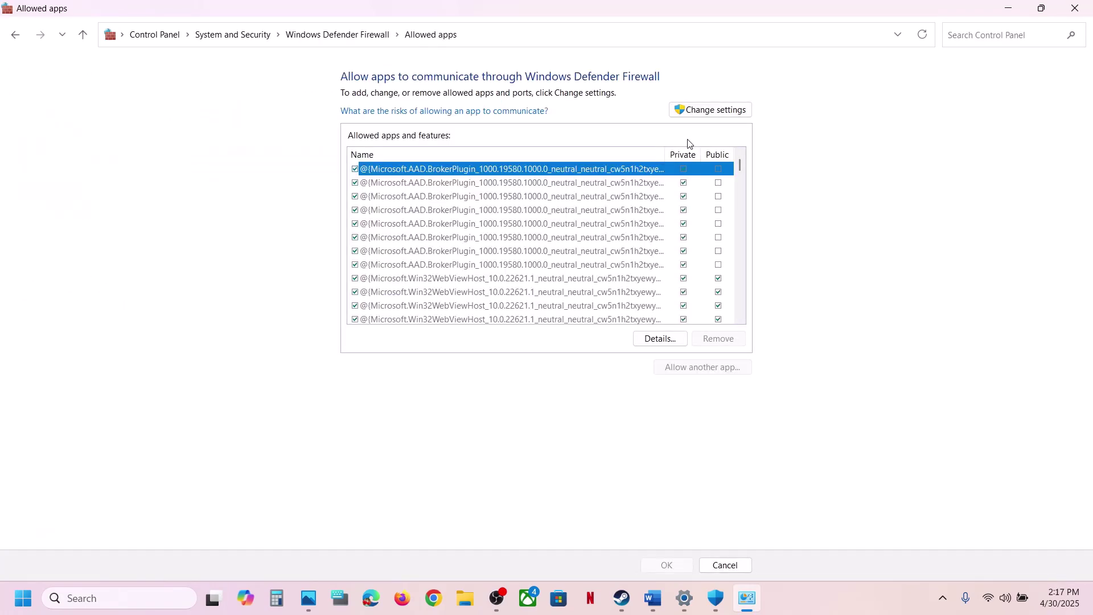
Unlock firewall settings and try adding the Wuthering Waves launcher, dismissing the already-listed warning
click(725, 112)
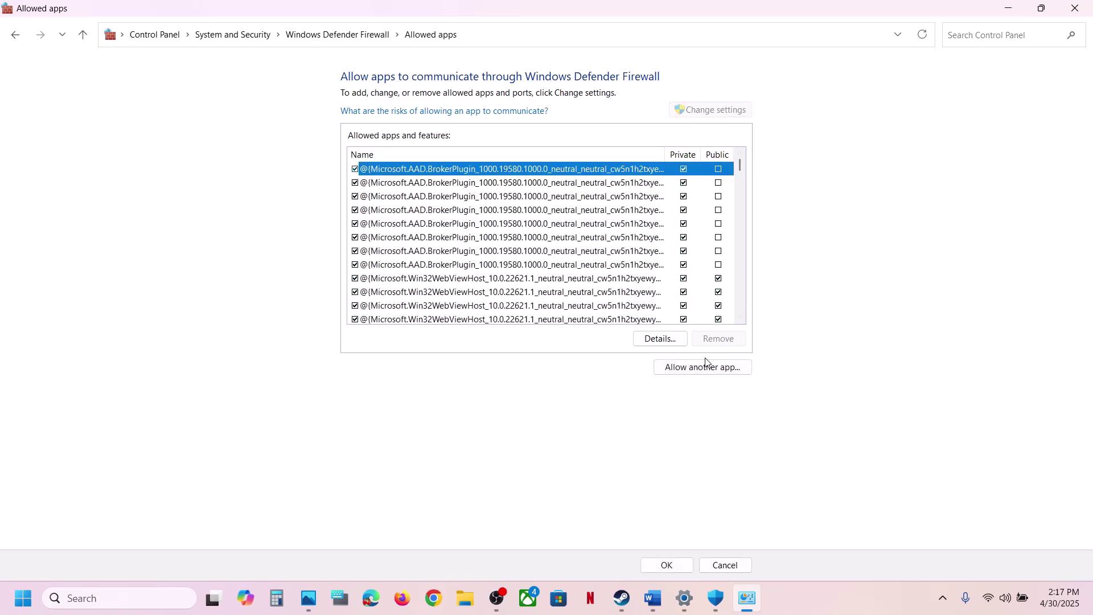
click(709, 364)
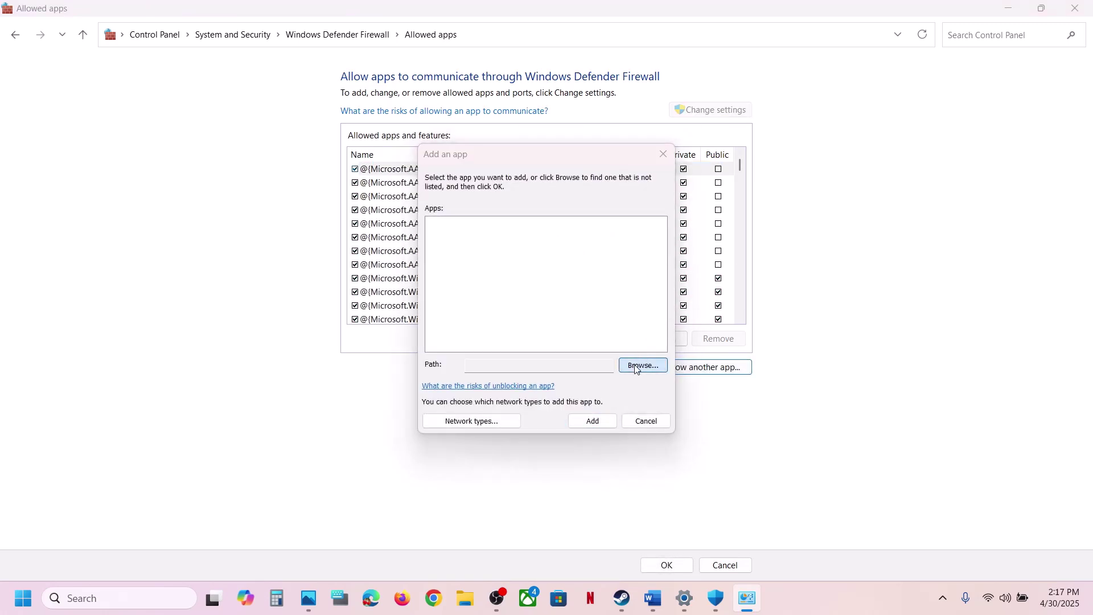
click(636, 368)
click(667, 171)
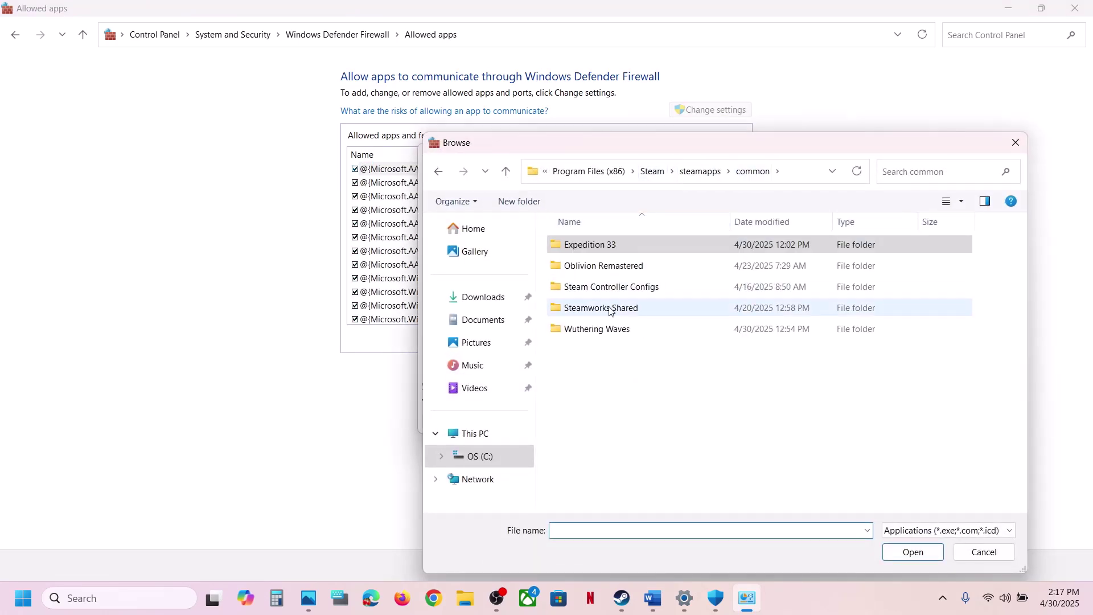
double_click(594, 328)
click(598, 308)
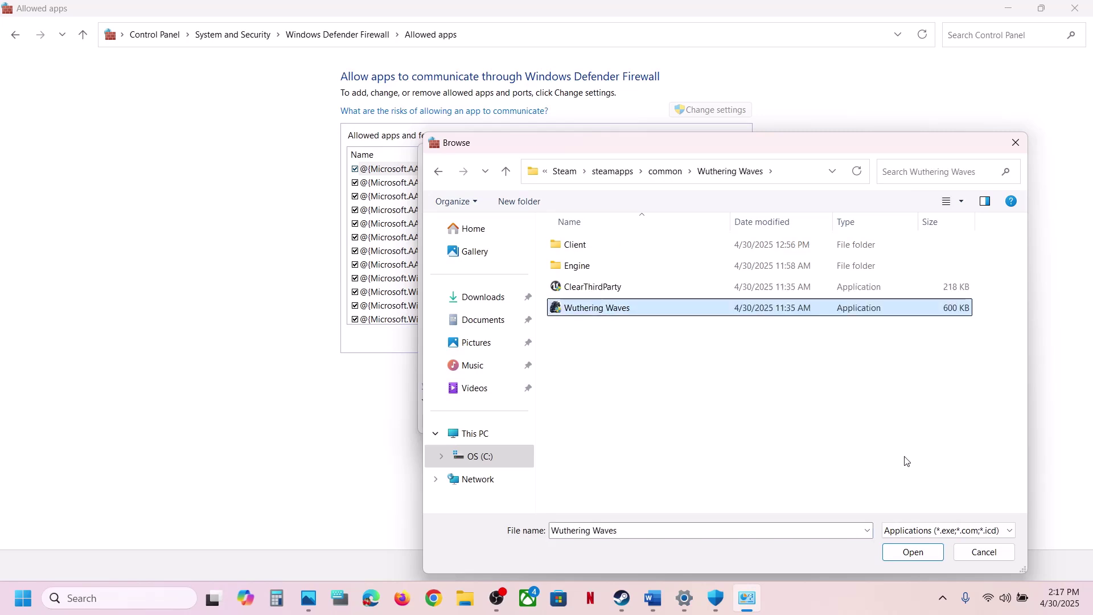
click(911, 551)
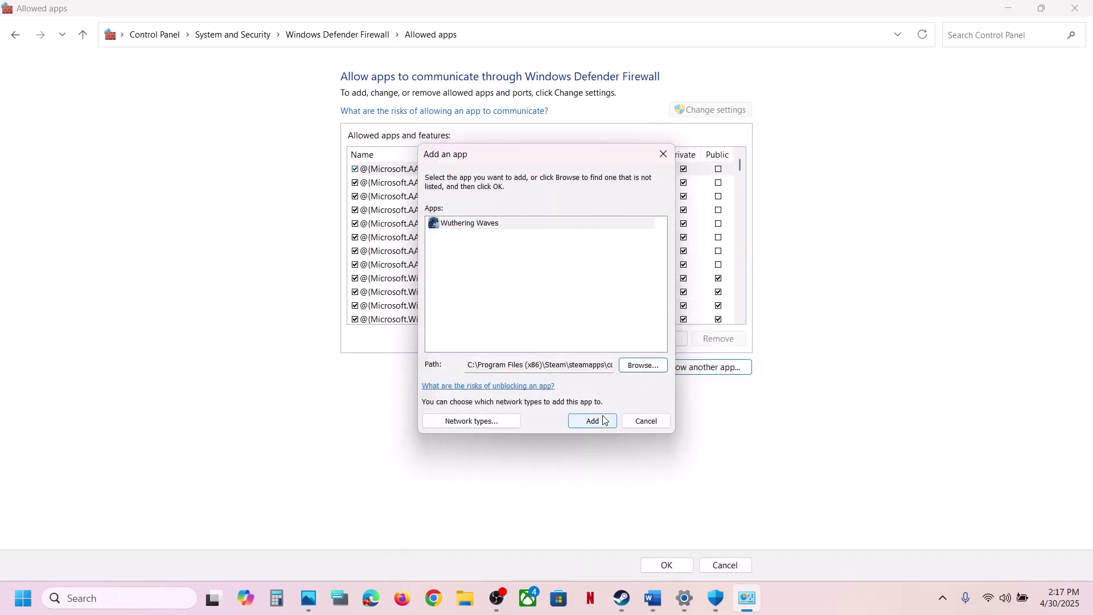
click(603, 420)
click(630, 349)
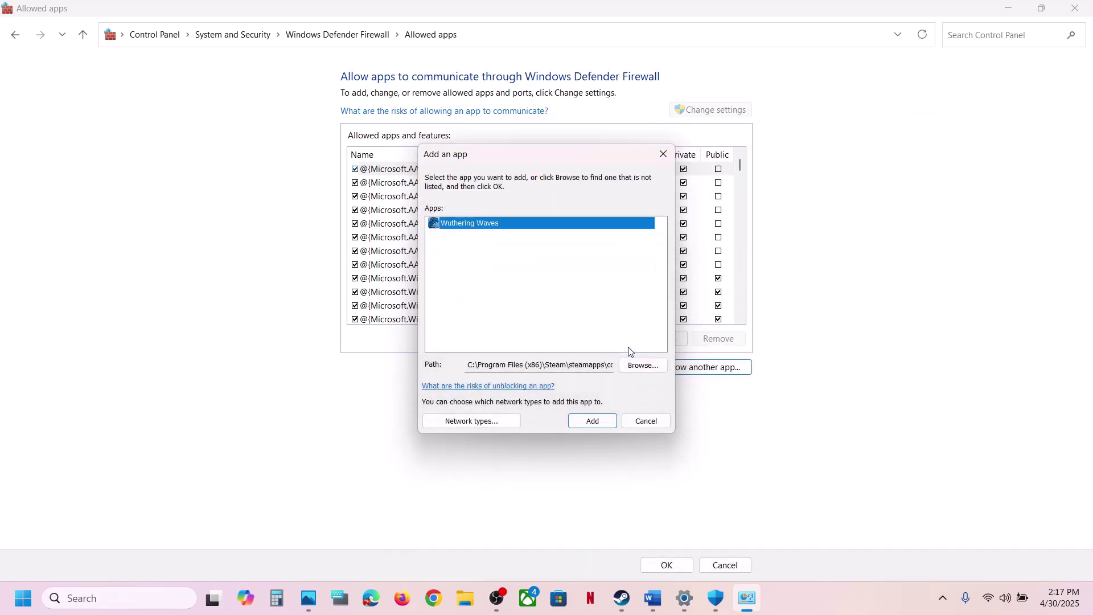
Add Client\Binaries\Win64\Client-Win64-Shipping as a firewall exception, check the entry, and close Control Panel
click(644, 365)
double_click(578, 247)
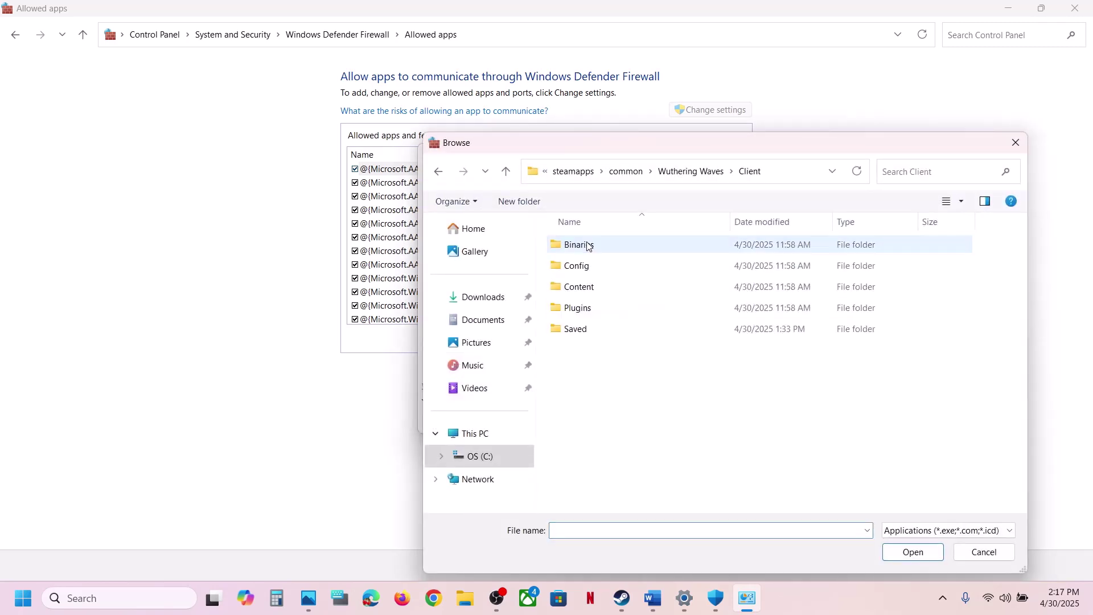
double_click(588, 246)
double_click(580, 247)
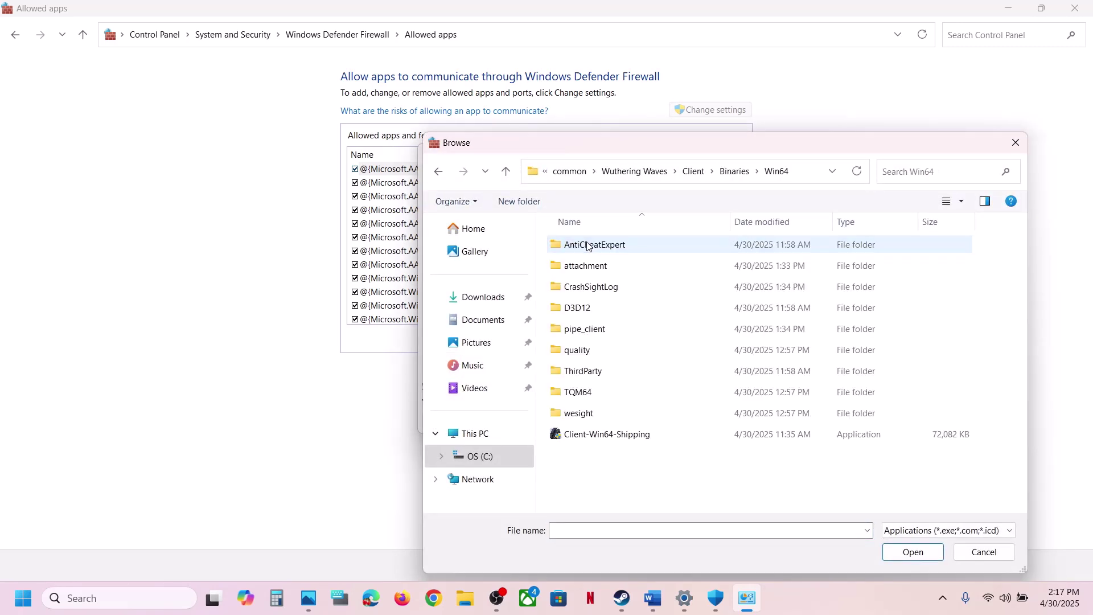
click(619, 433)
click(912, 552)
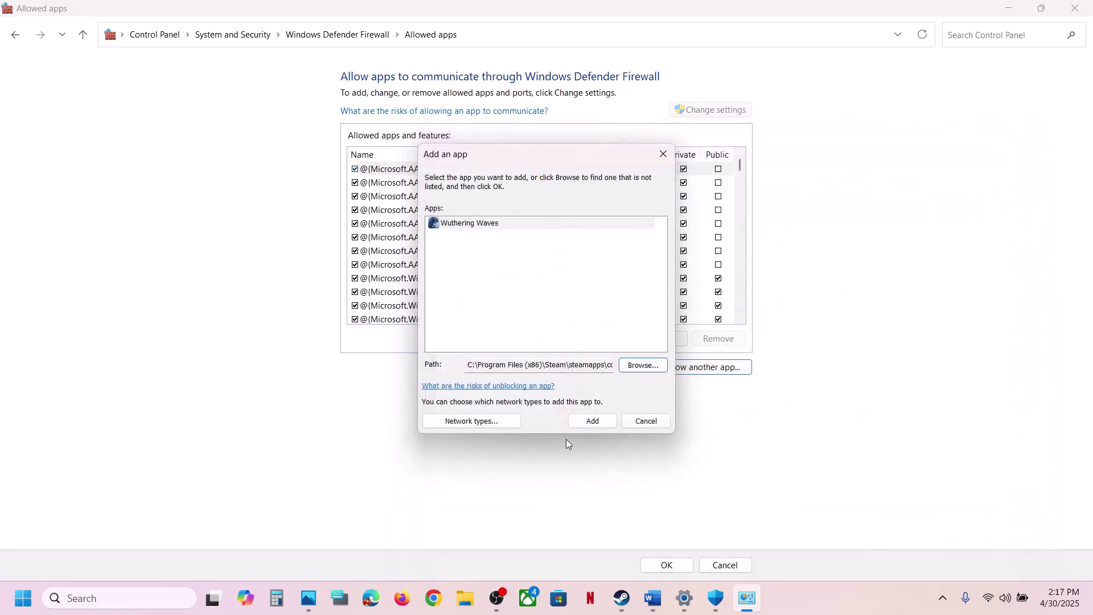
click(588, 425)
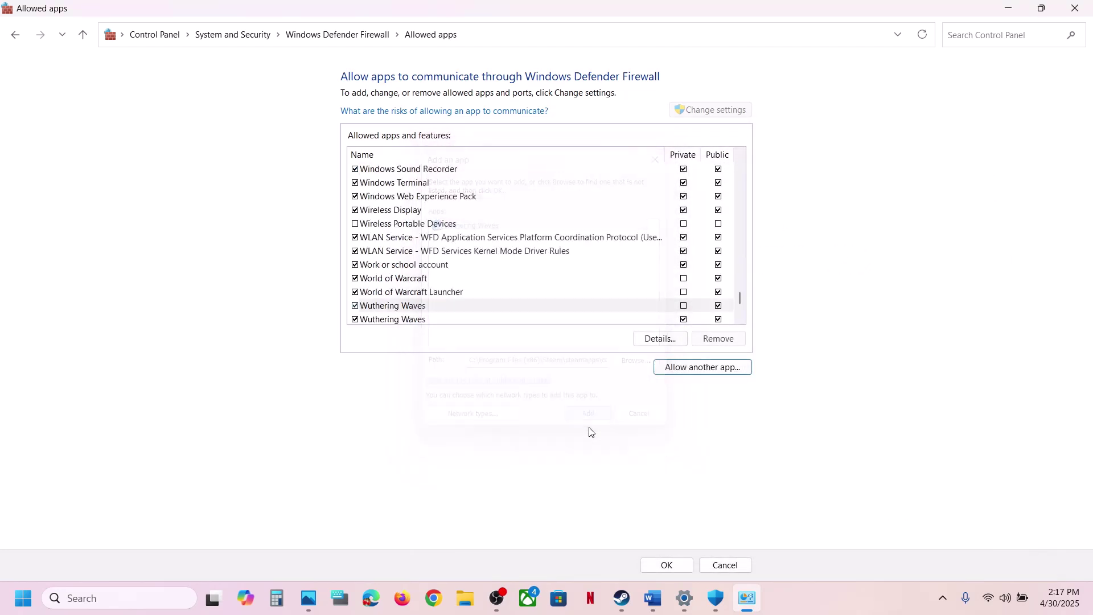
click(408, 310)
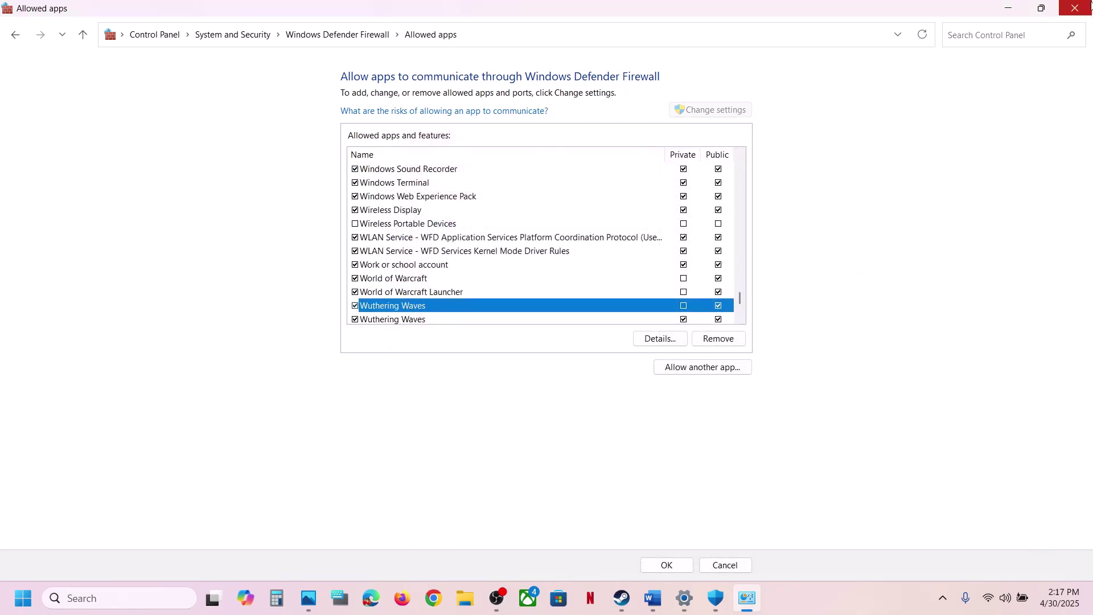
click(1074, 8)
Close Windows Security and Settings, highlight Step 7 in the Word guide, and return to Steam
click(1081, 10)
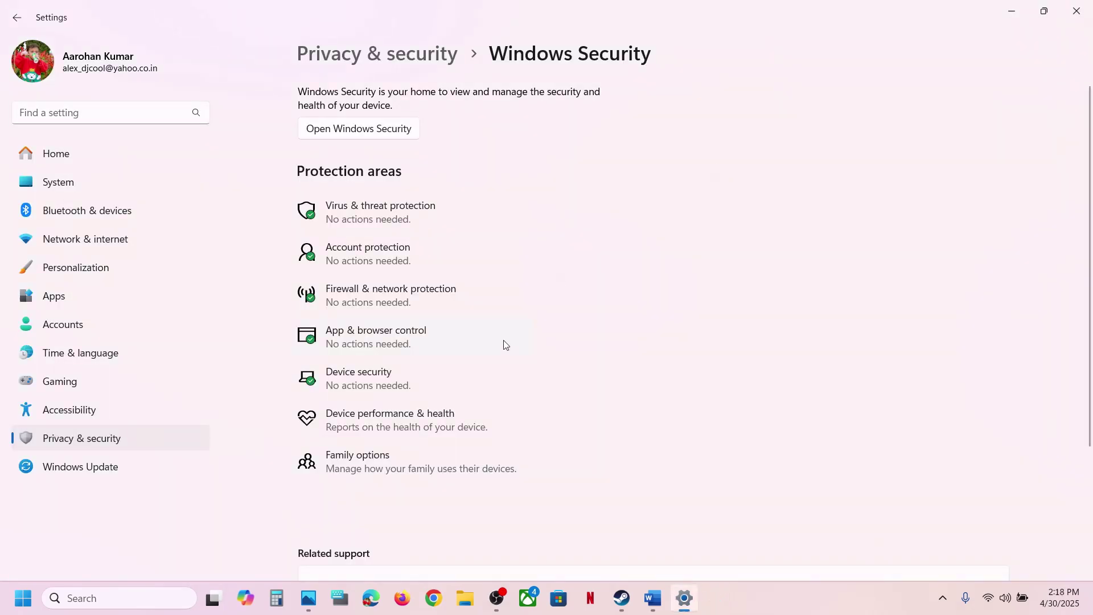
click(1072, 13)
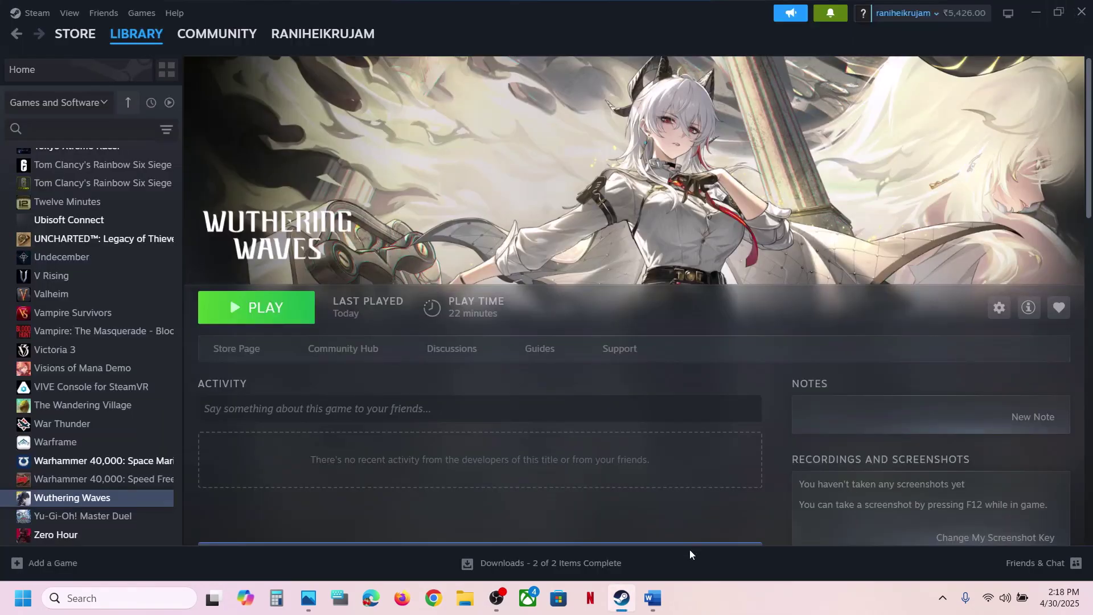
click(663, 602)
scroll(474, 398, down, 5)
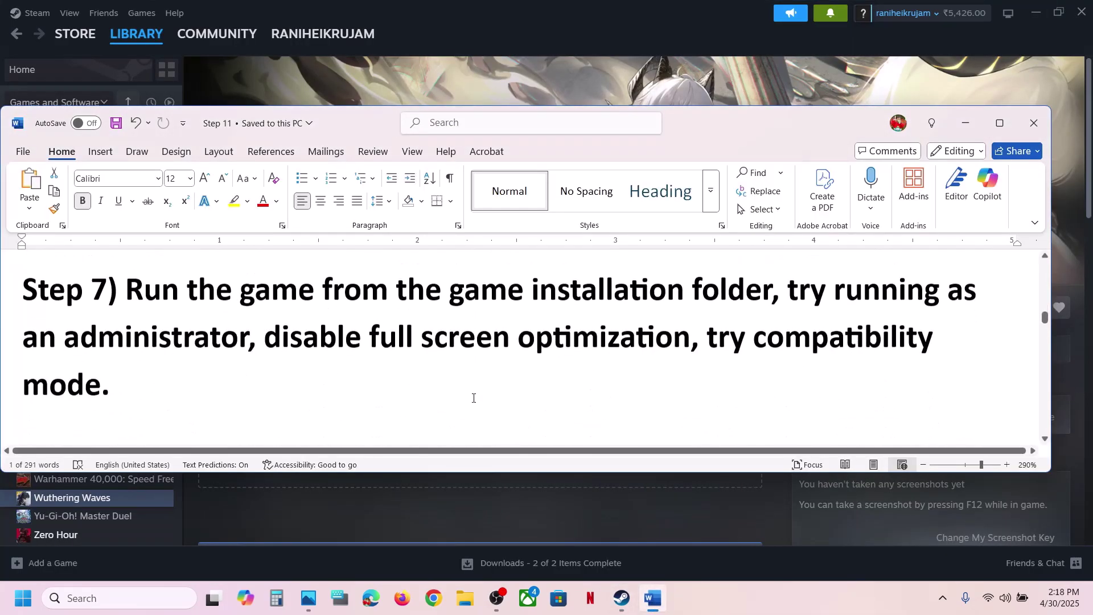
drag(122, 288, 361, 343)
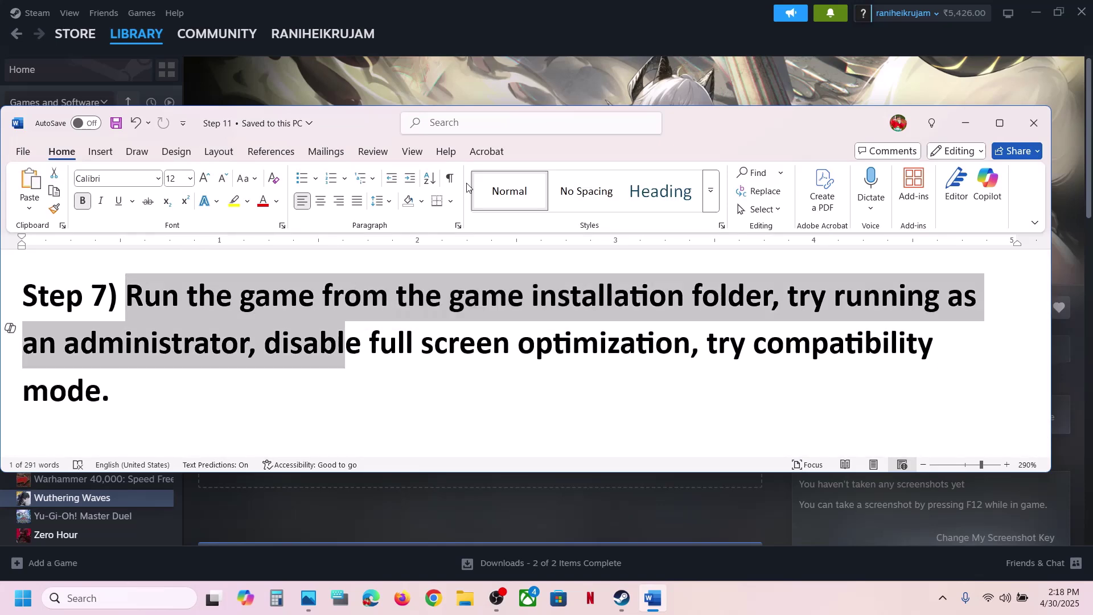
click(470, 80)
right_click(74, 496)
Browse the game's installed files to Client\Binaries\Win64 and open Client-Win64-Shipping's Properties
mouse_move(135, 448)
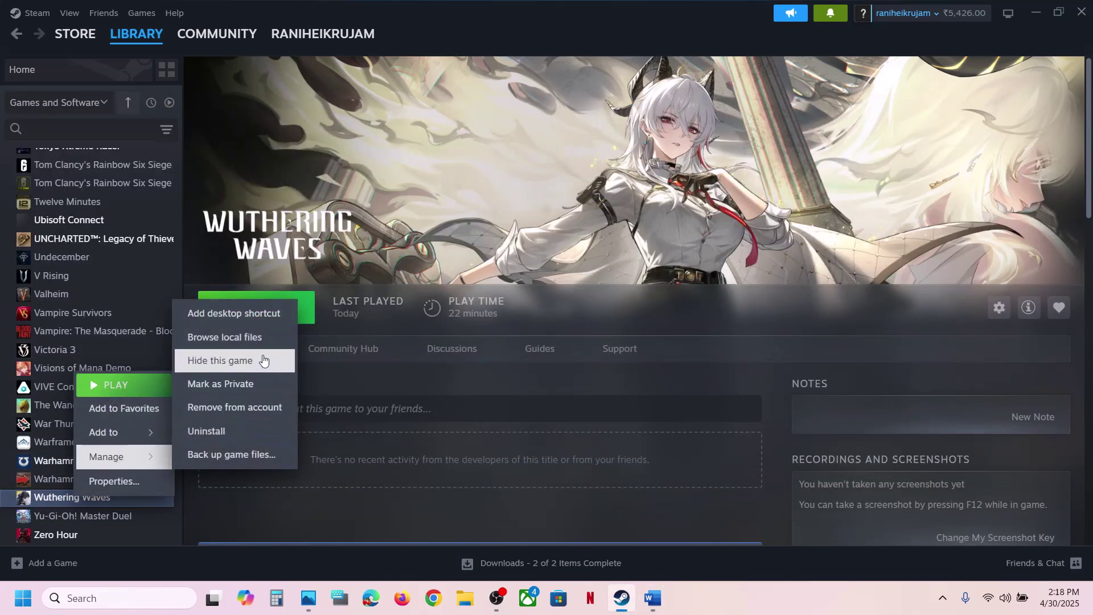
click(249, 345)
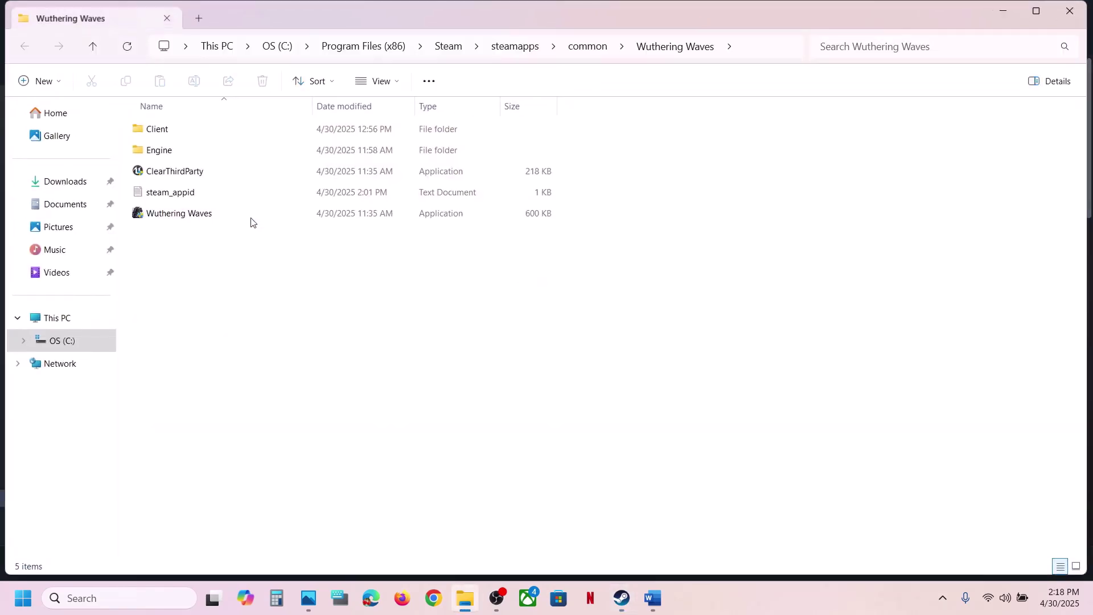
double_click(159, 133)
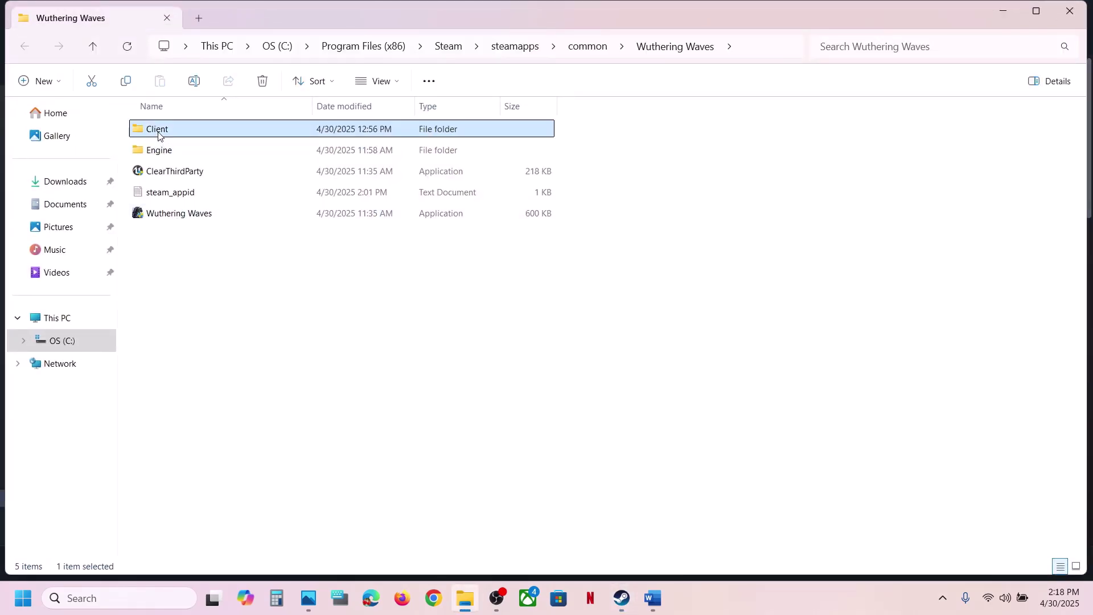
double_click(159, 132)
double_click(158, 134)
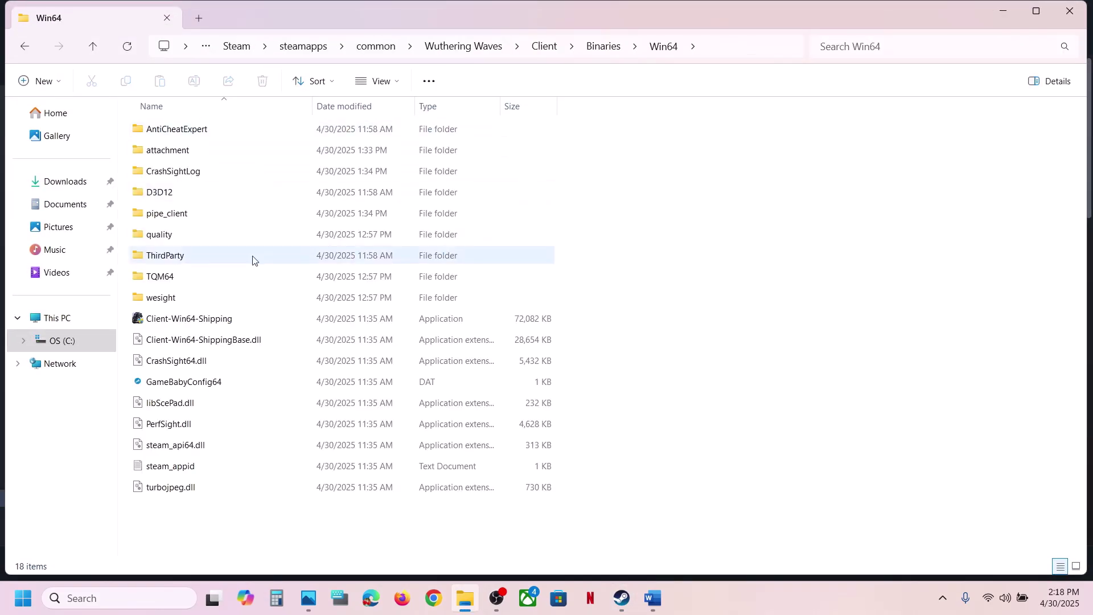
click(195, 317)
right_click(195, 317)
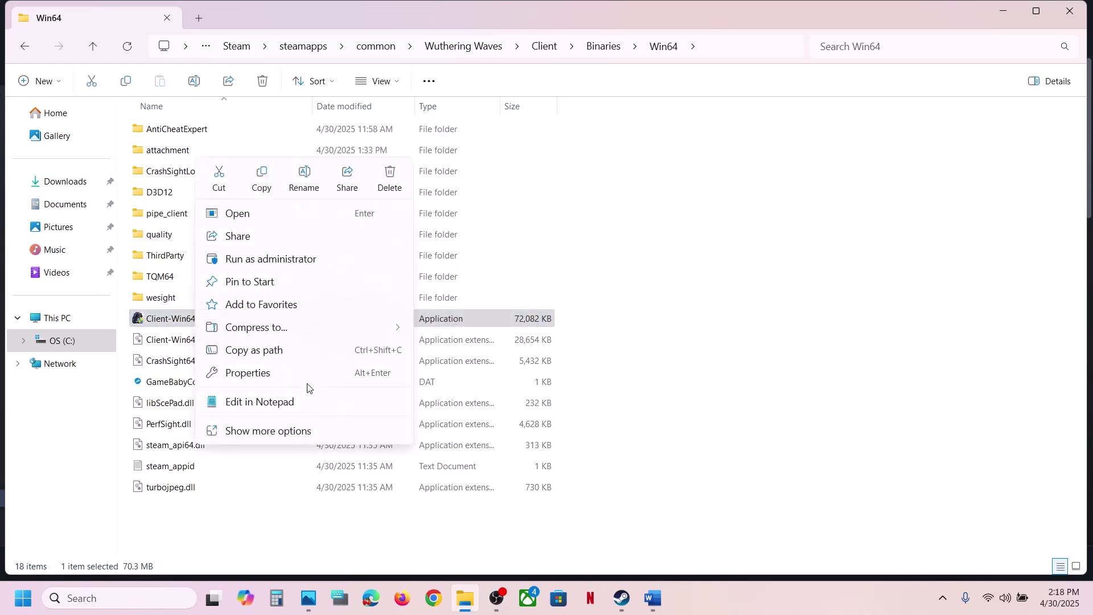
click(250, 373)
Set Client-Win64-Shipping to run as administrator and save the properties
click(329, 227)
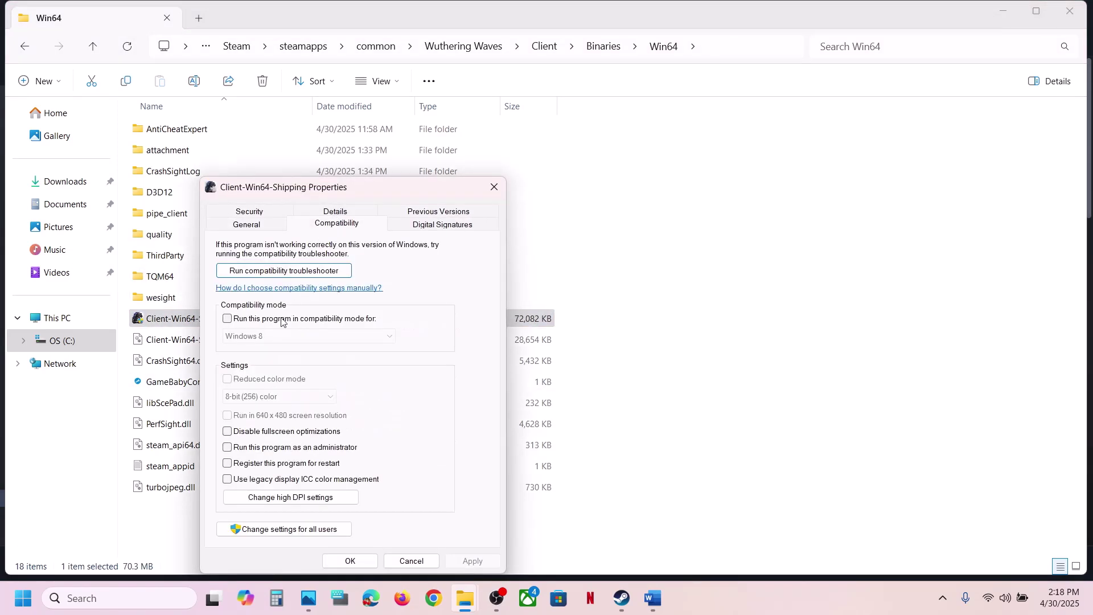
click(473, 560)
click(351, 561)
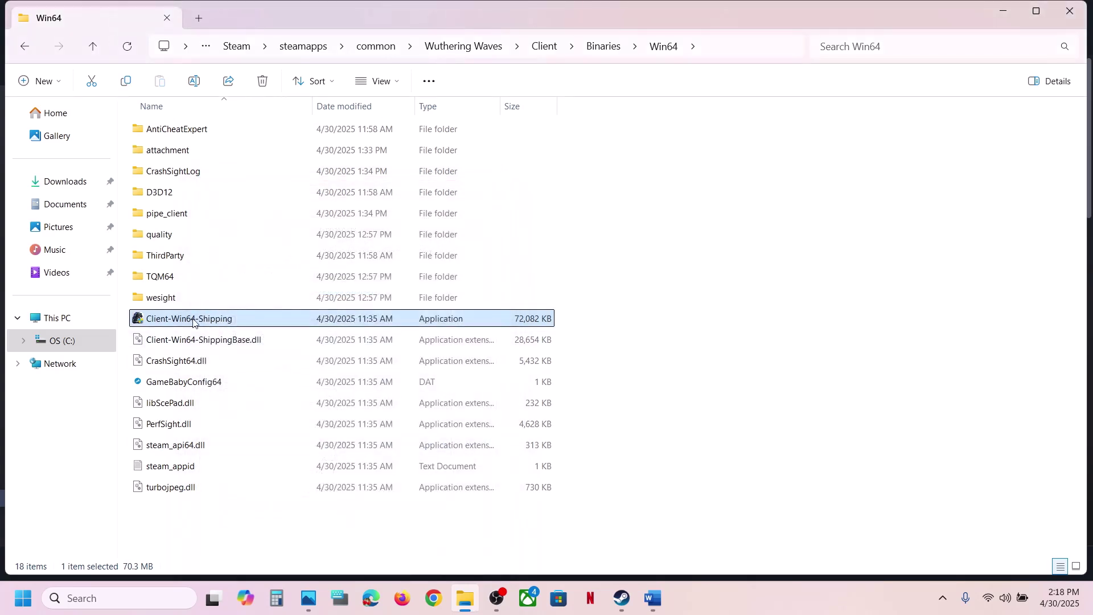
Reopen its properties and enable Windows 7 compatibility mode, applying and confirming the change
right_click(224, 326)
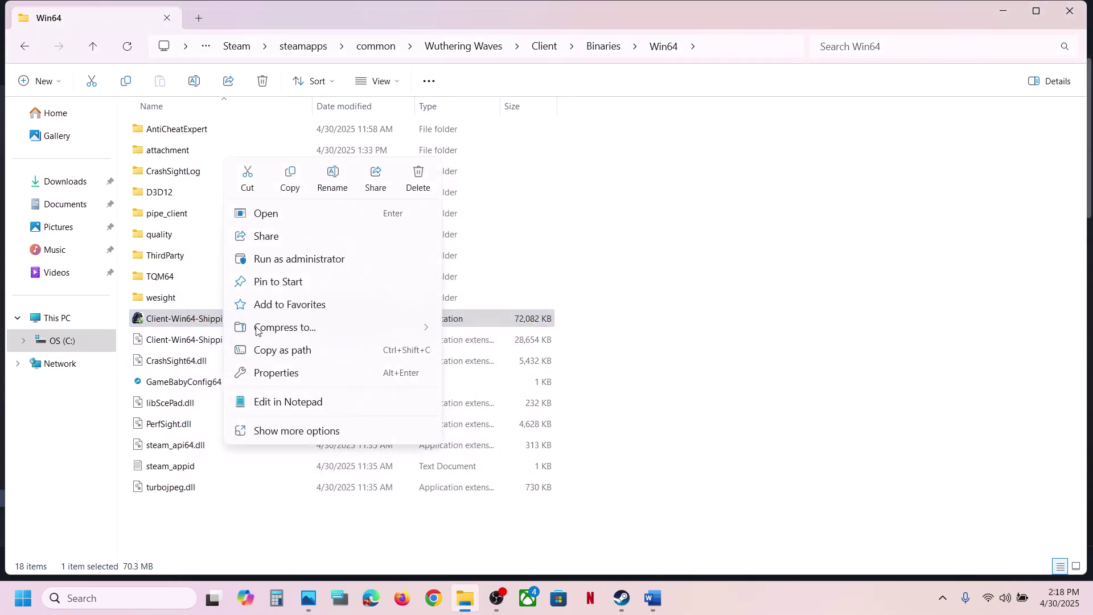
click(275, 375)
click(346, 225)
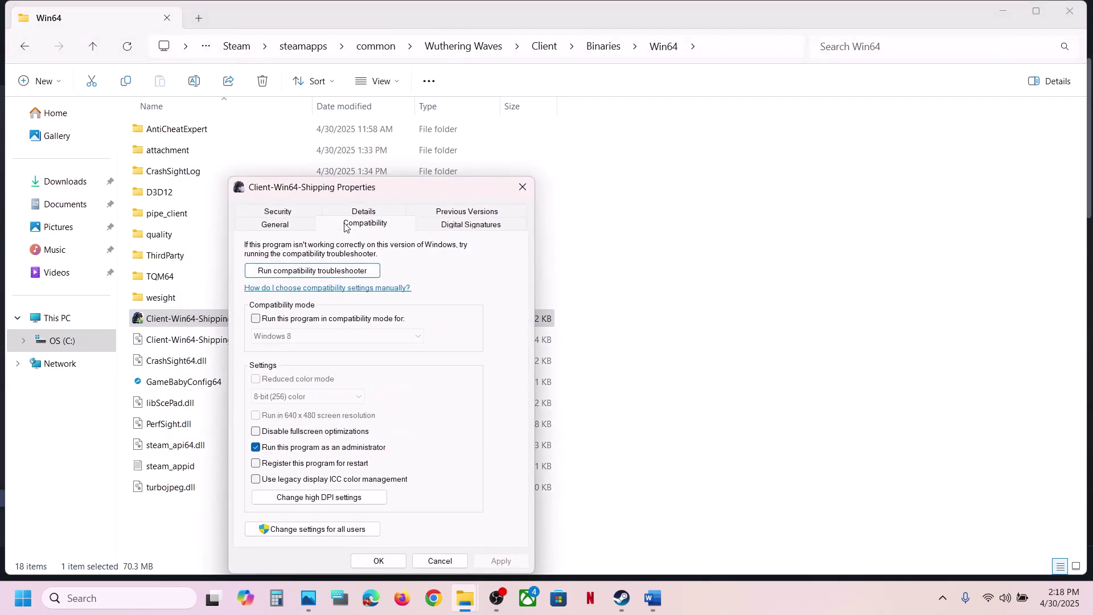
click(257, 322)
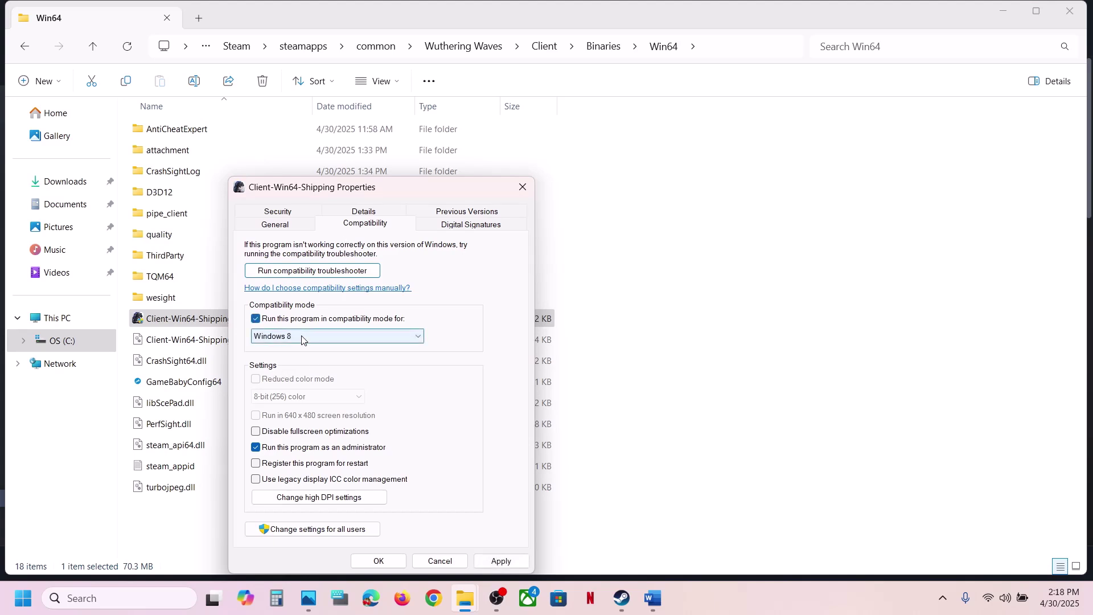
click(500, 560)
click(384, 336)
click(306, 378)
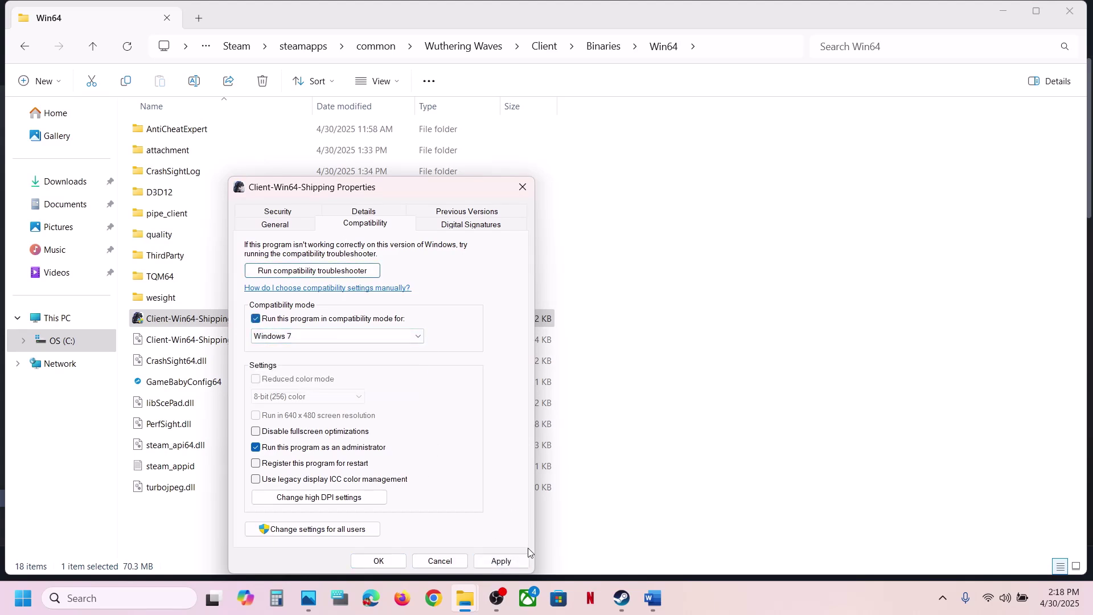
click(510, 562)
click(378, 560)
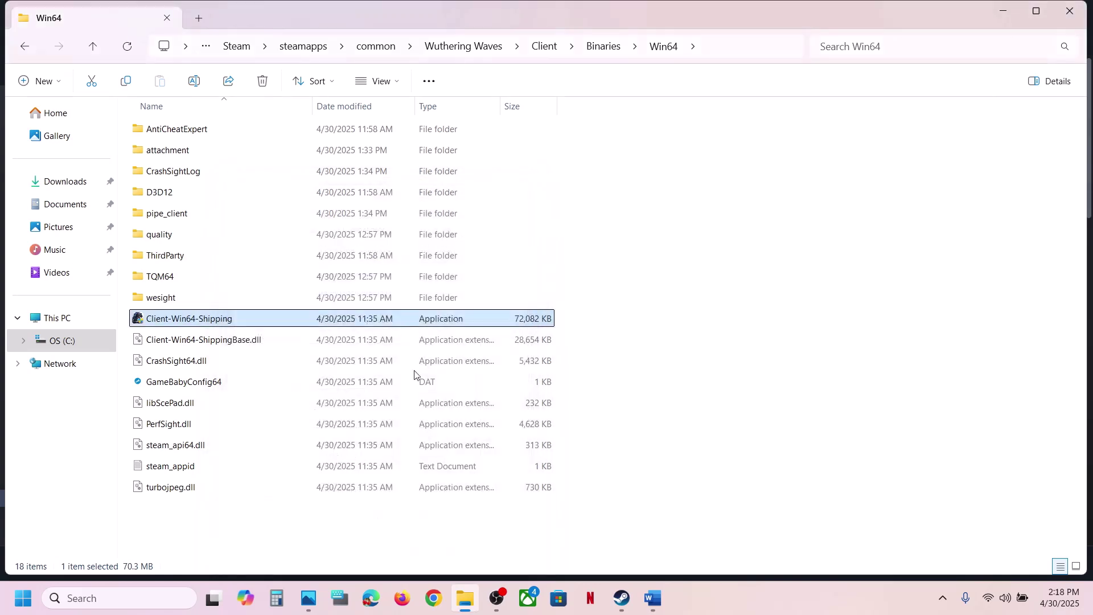
Navigate back through Wuthering Waves > Client > Binaries > Win64 to Client-Win64-Shipping's Compatibility properties
click(98, 53)
click(98, 53)
click(98, 52)
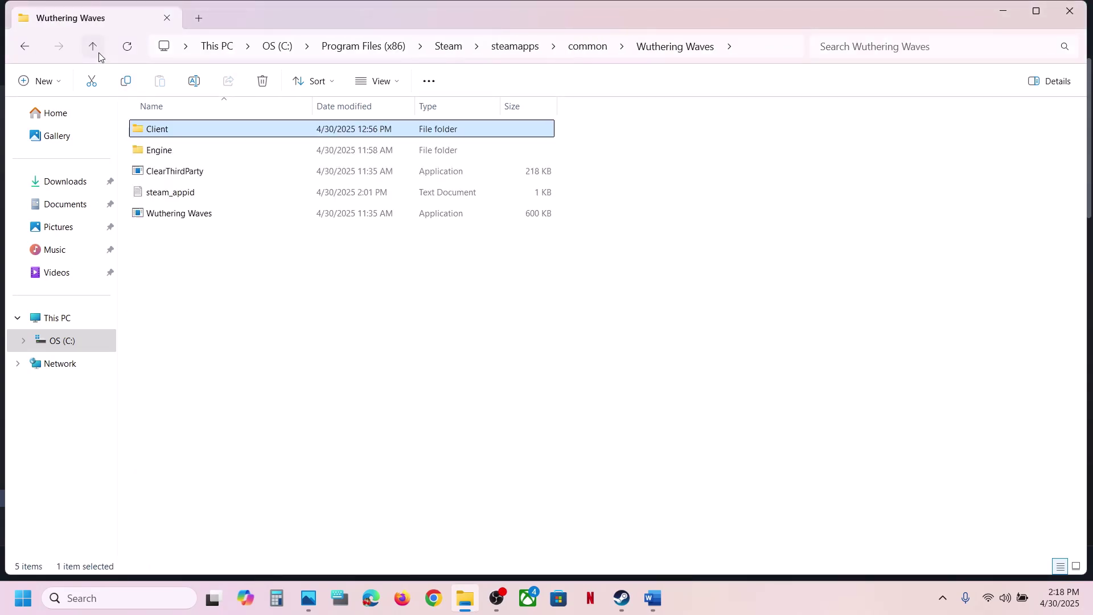
click(180, 213)
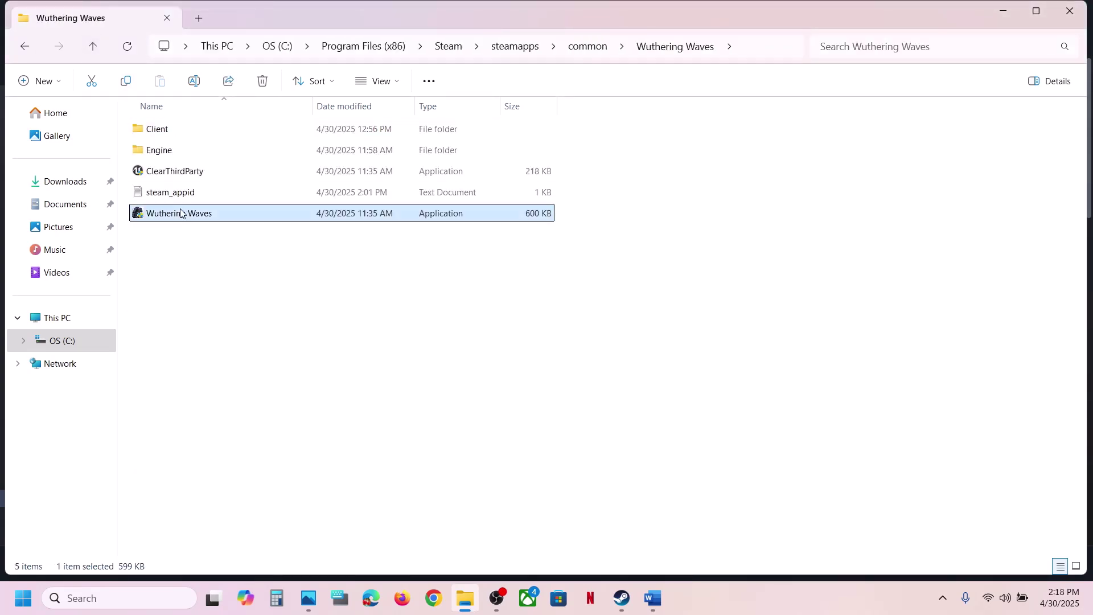
double_click(176, 138)
double_click(176, 138)
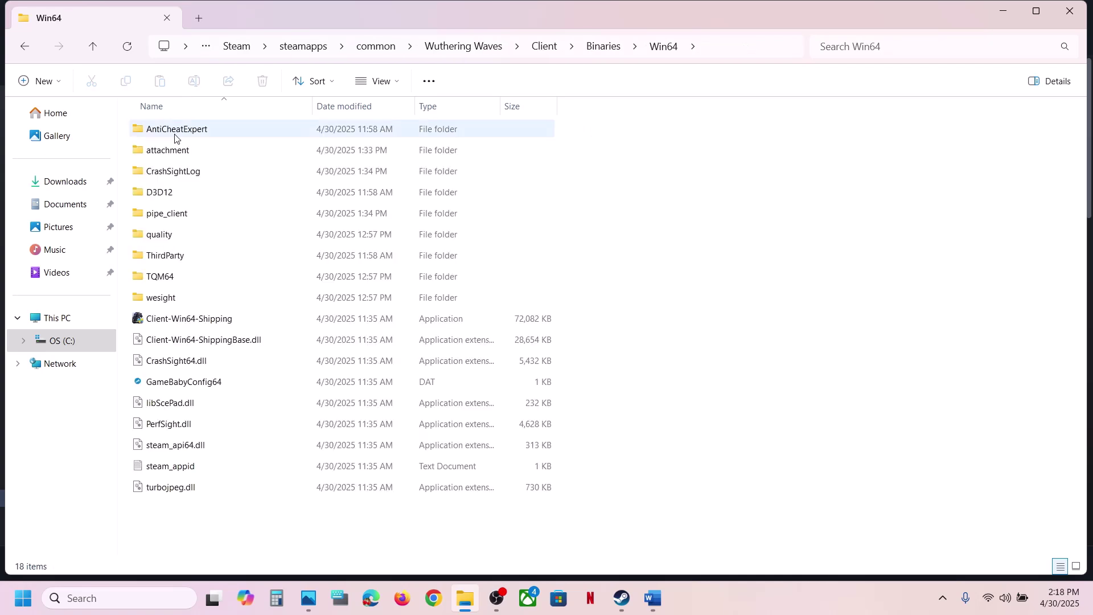
right_click(150, 316)
click(202, 372)
click(295, 222)
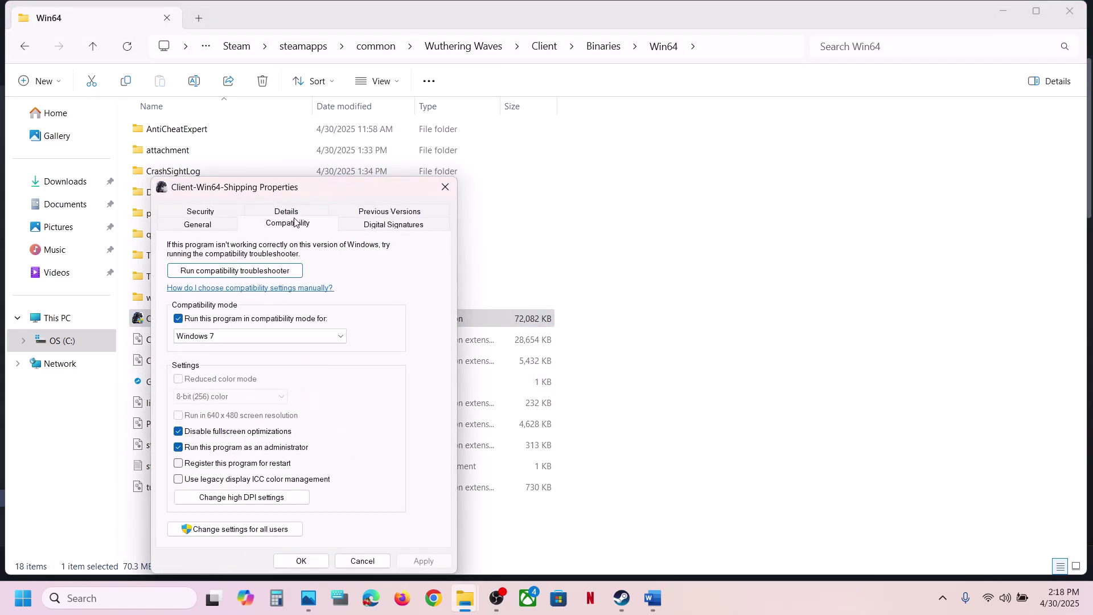
Untick all of Client-Win64-Shipping's compatibility options, apply and close, and return to the Word guide
click(180, 320)
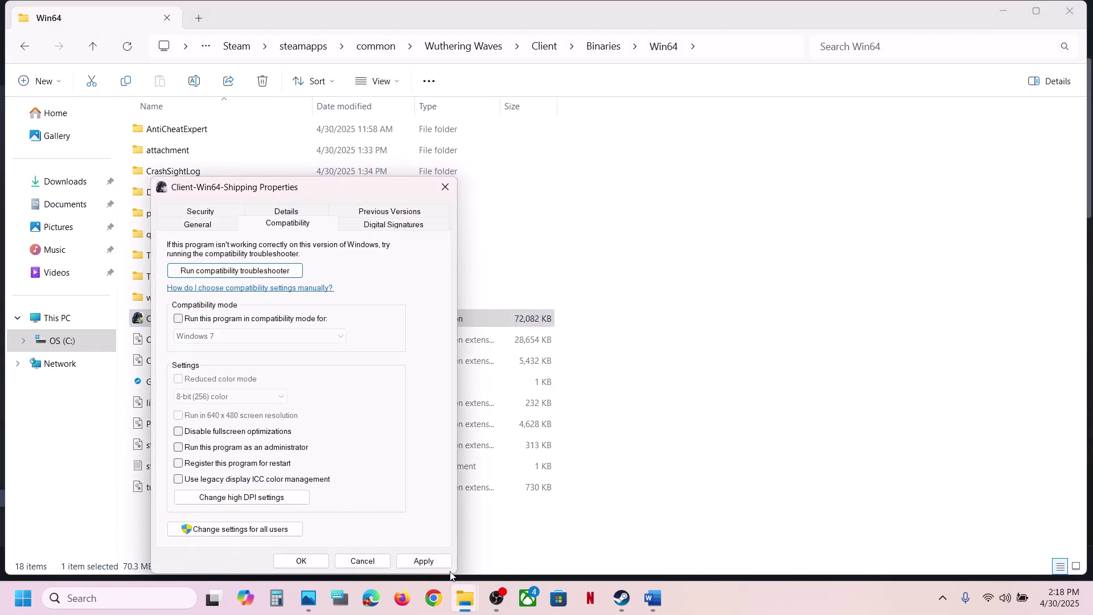
click(424, 561)
click(301, 561)
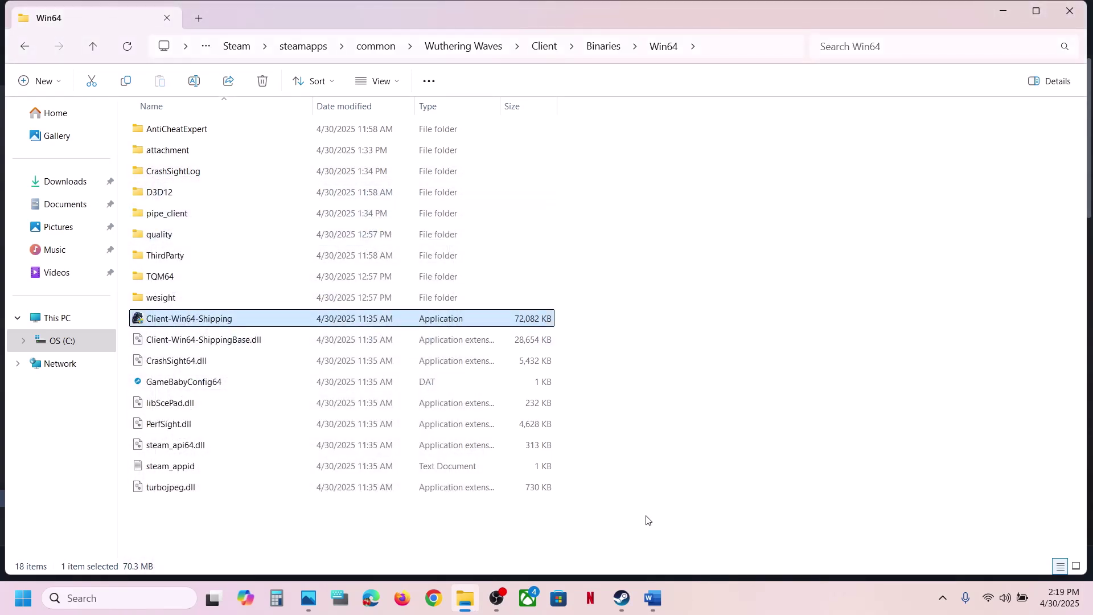
click(653, 598)
Maximize the Word guide and bring Step 8 into view
scroll(456, 385, down, 5)
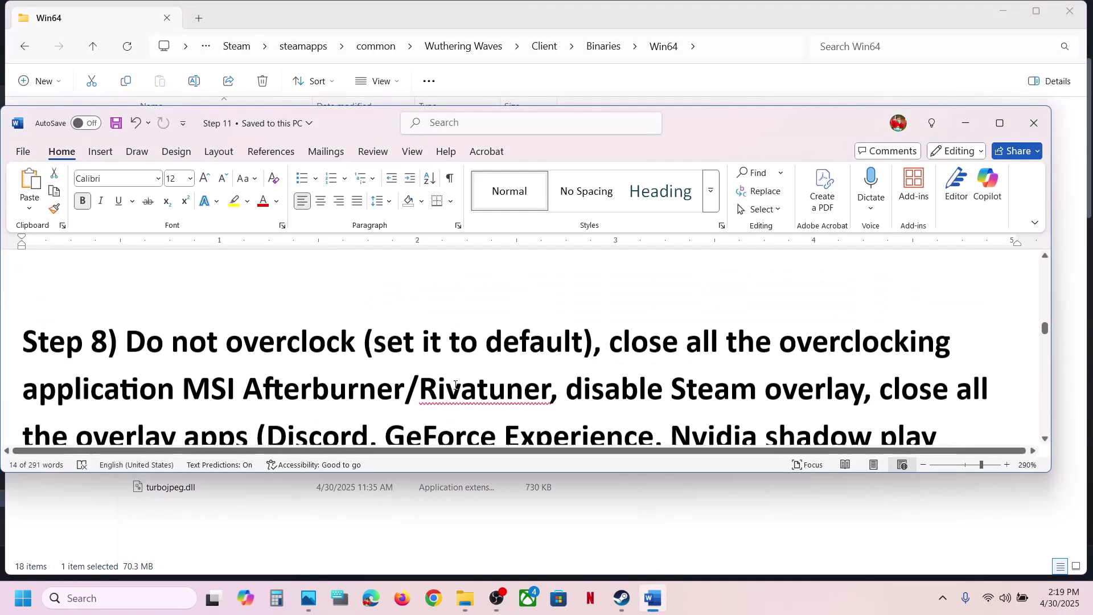
click(999, 123)
scroll(231, 178, up, 2)
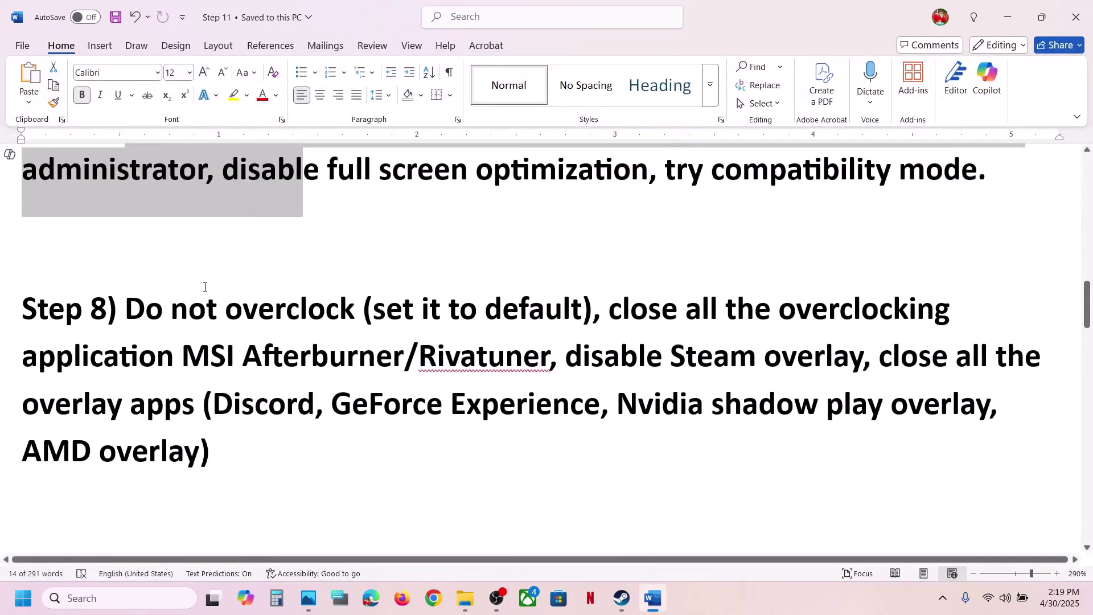
click(205, 287)
Highlight Step 8's 'close all the overclocking', 'set it to default' and 'disable Steam', then switch to Steam
drag(411, 321, 322, 356)
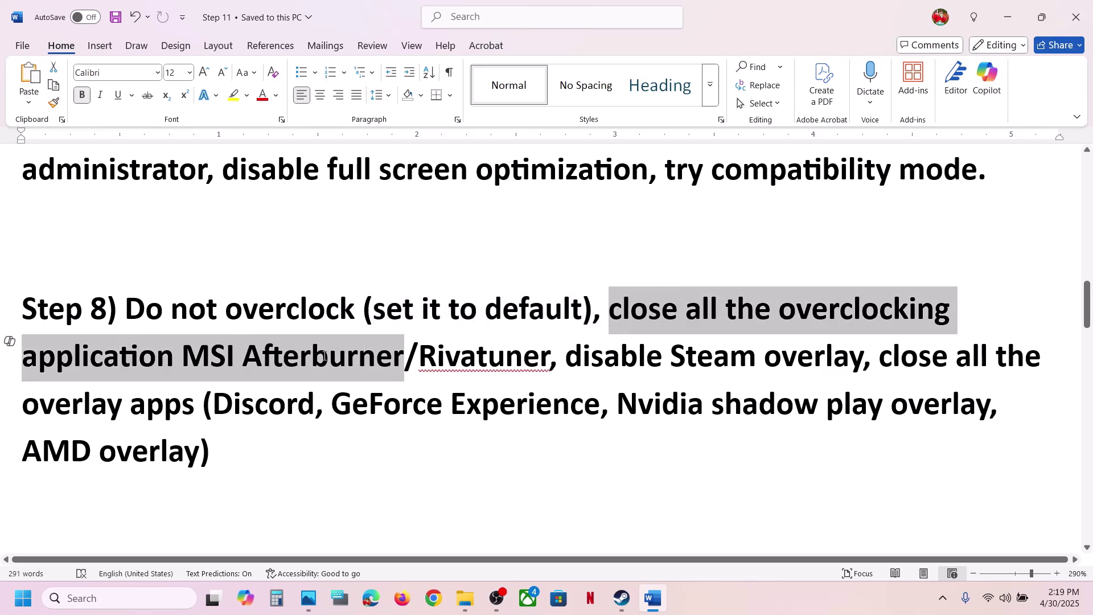
drag(410, 359, 441, 360)
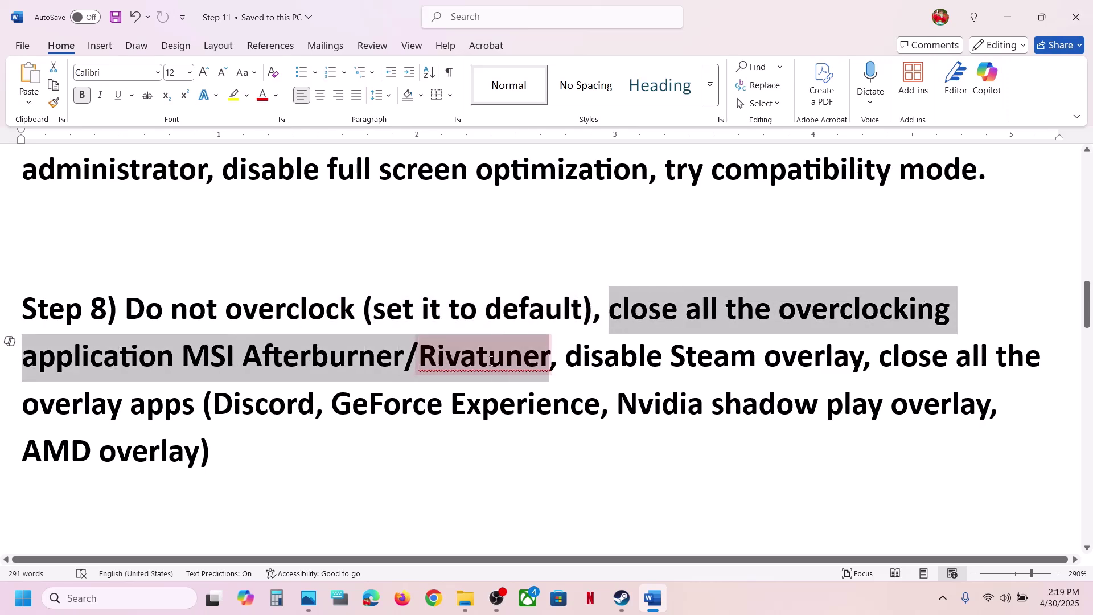
click(648, 311)
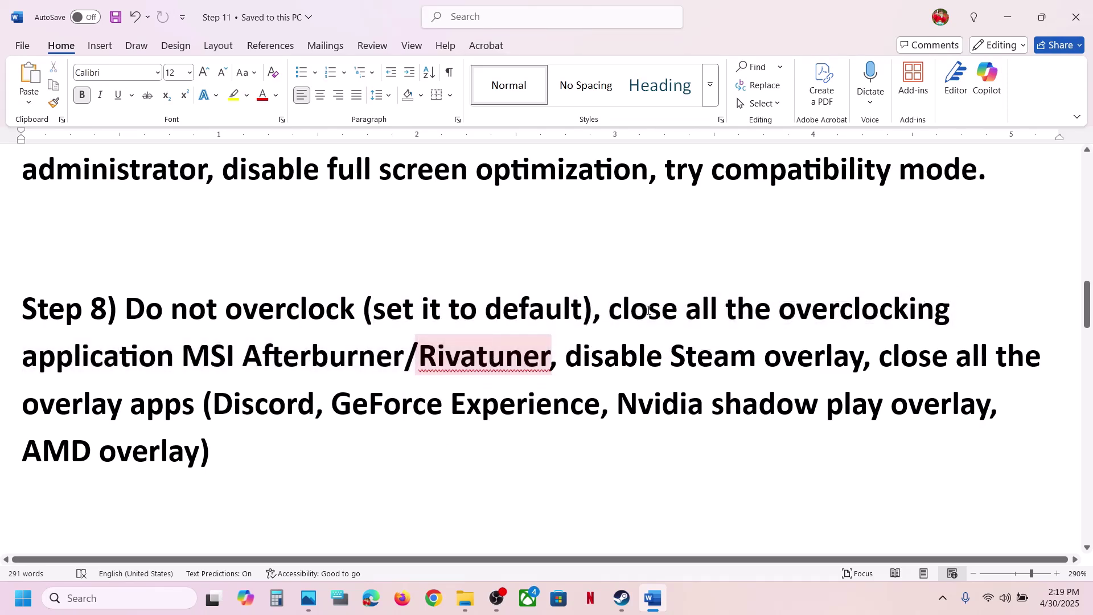
drag(648, 311, 953, 310)
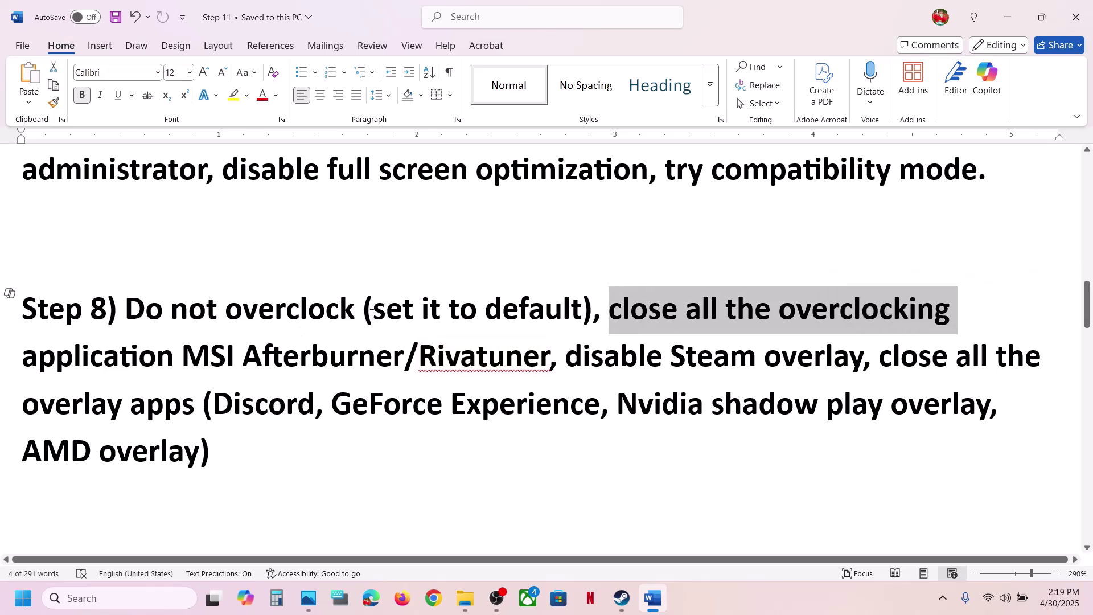
drag(370, 314, 541, 312)
drag(566, 358, 768, 365)
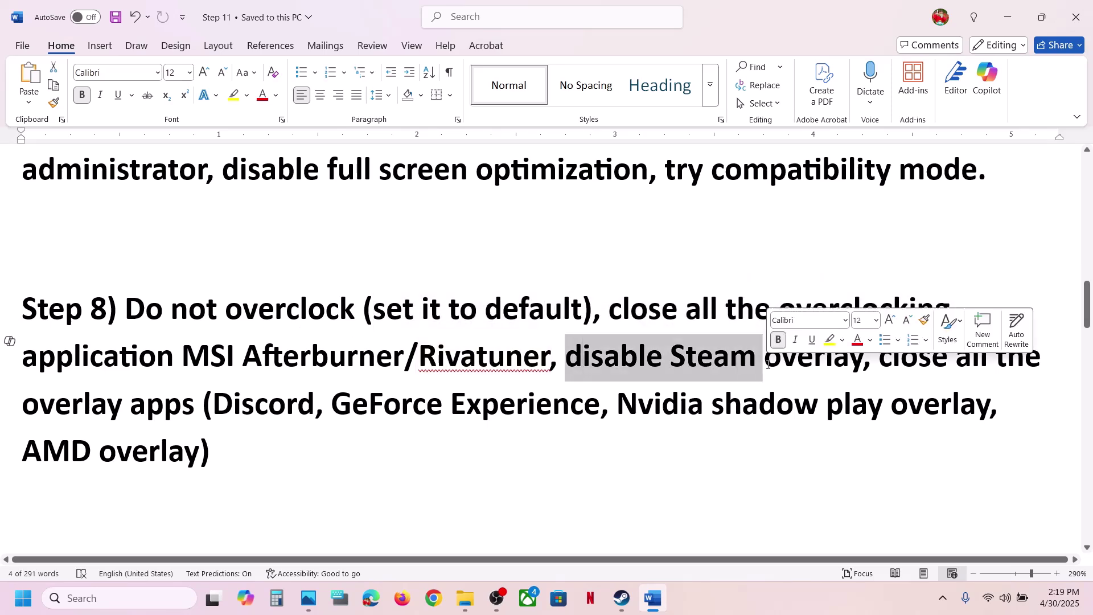
click(590, 597)
click(619, 611)
Turn off 'Enable the Steam Overlay while in-game' in Wuthering Waves' Steam properties
right_click(110, 502)
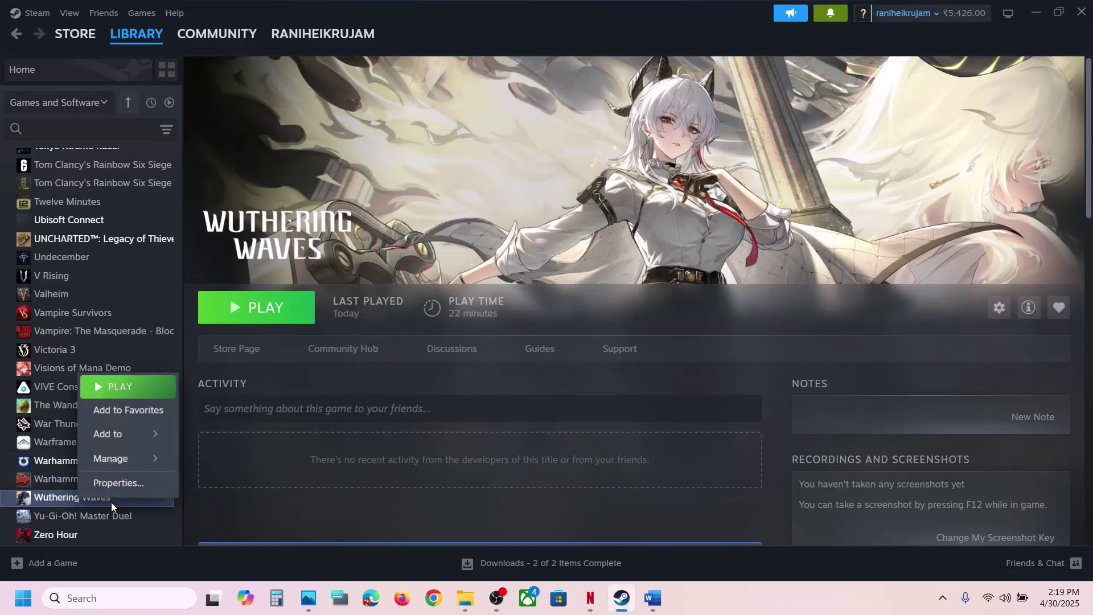
click(119, 482)
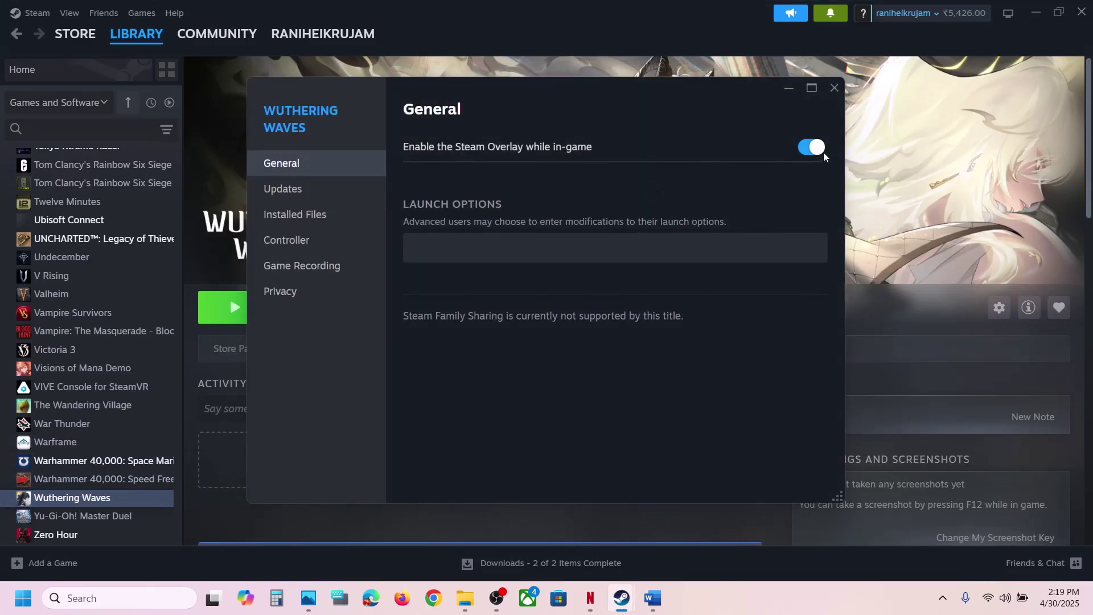
click(806, 148)
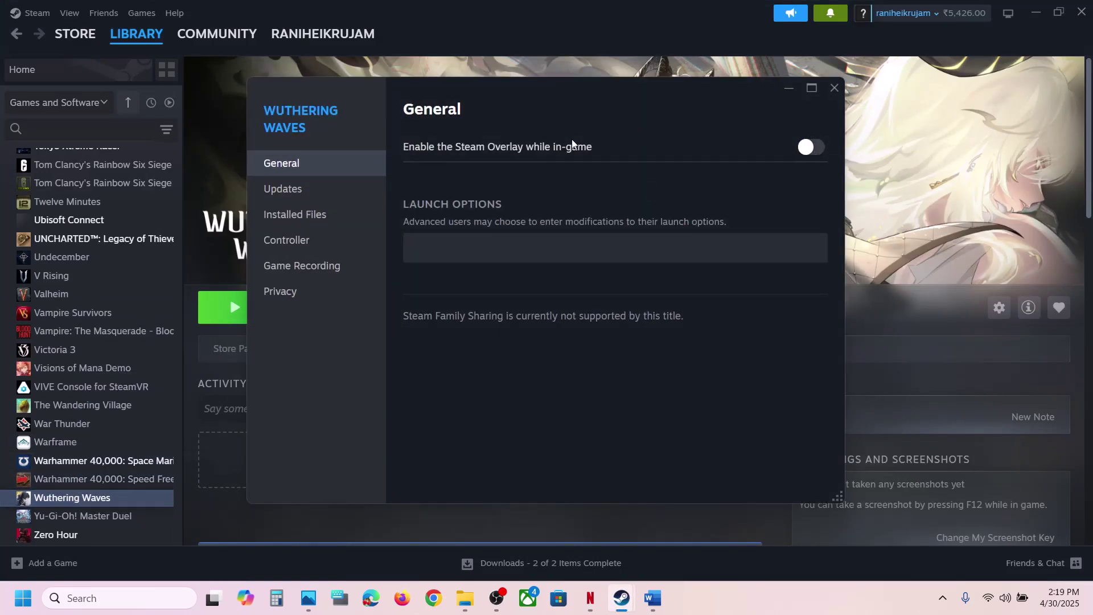
click(837, 91)
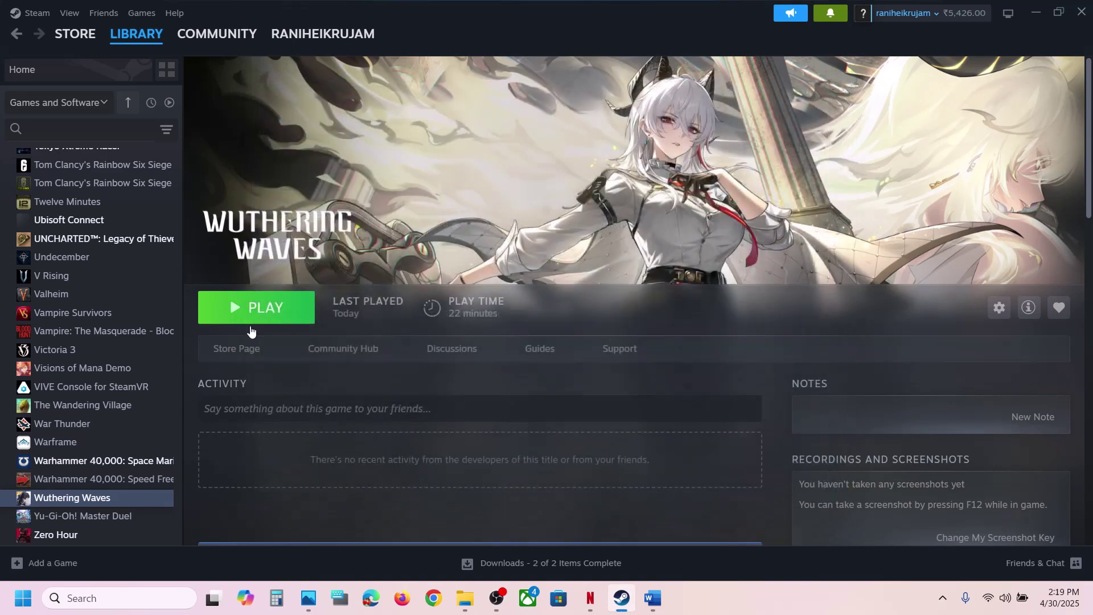
Change Wuthering Waves' launch option from -dx12 to -dx11, then go back to the Word guide
right_click(97, 501)
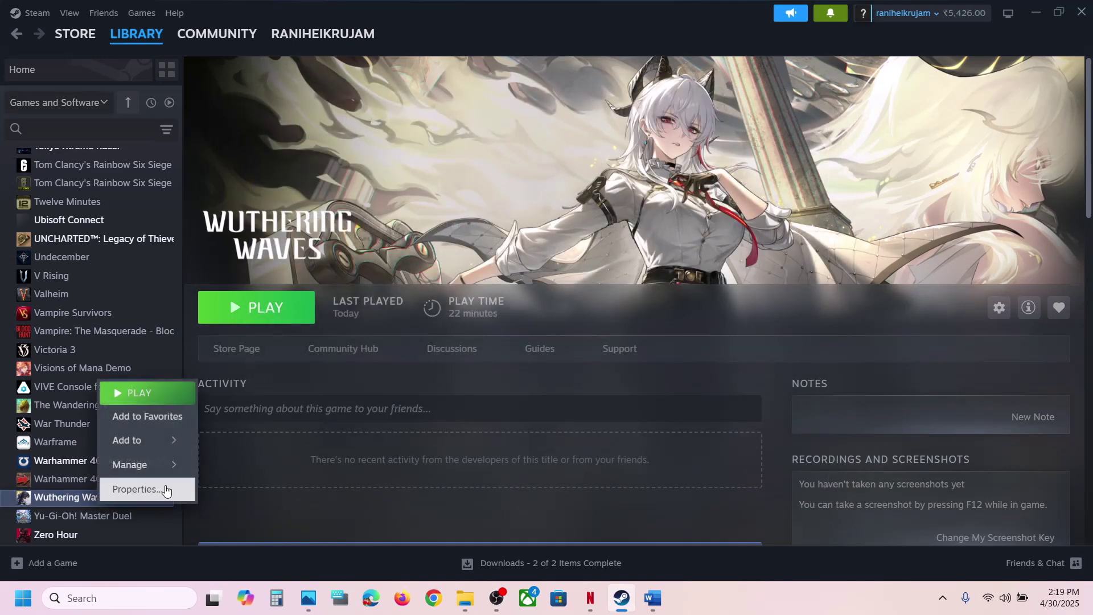
click(165, 490)
click(457, 246)
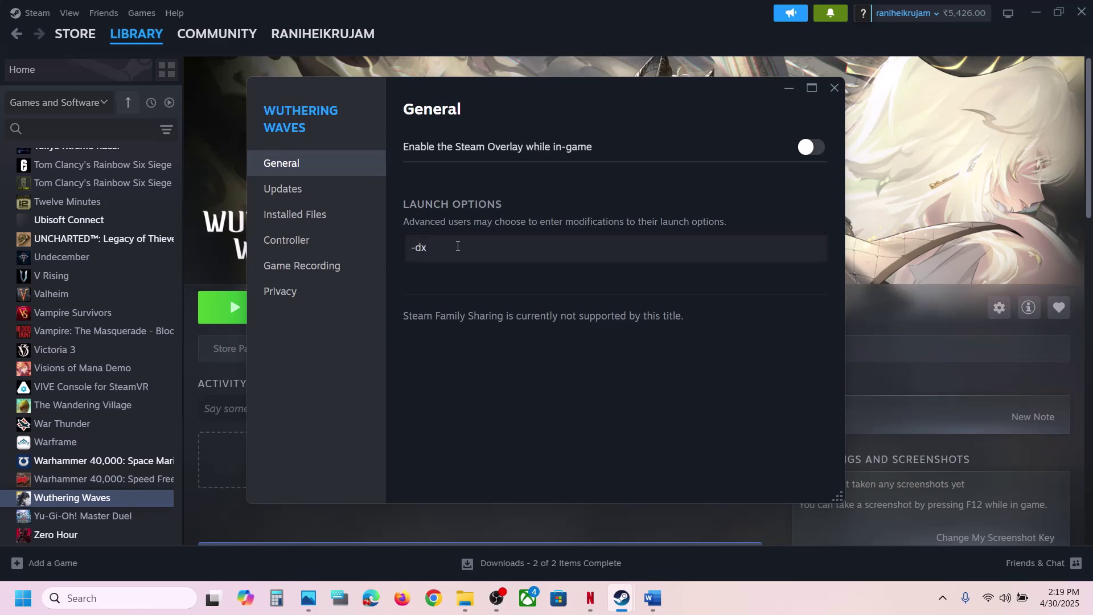
click(832, 94)
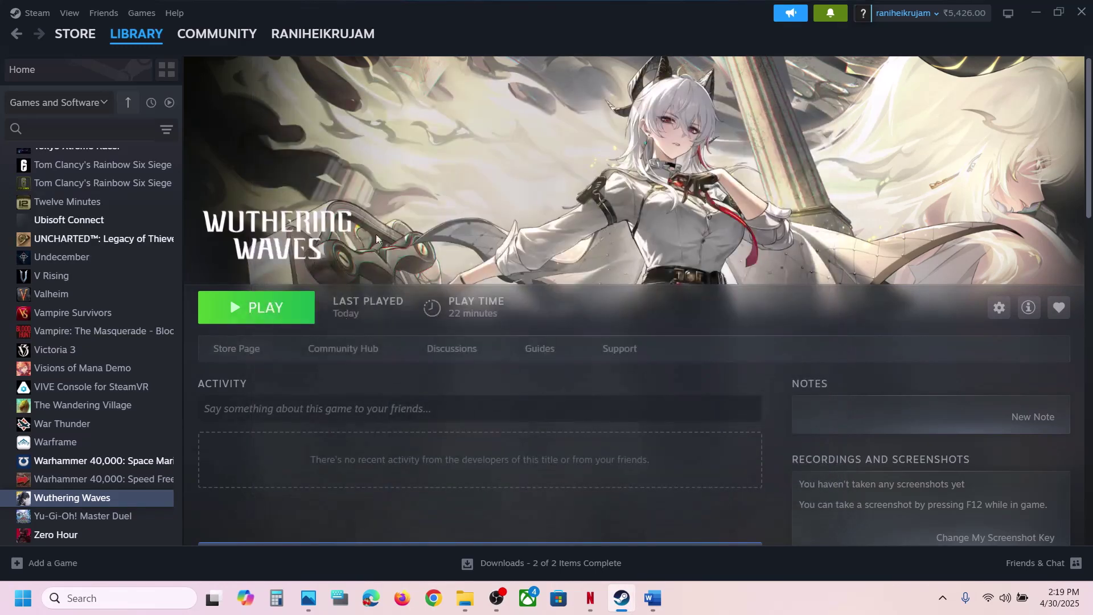
right_click(82, 501)
click(163, 478)
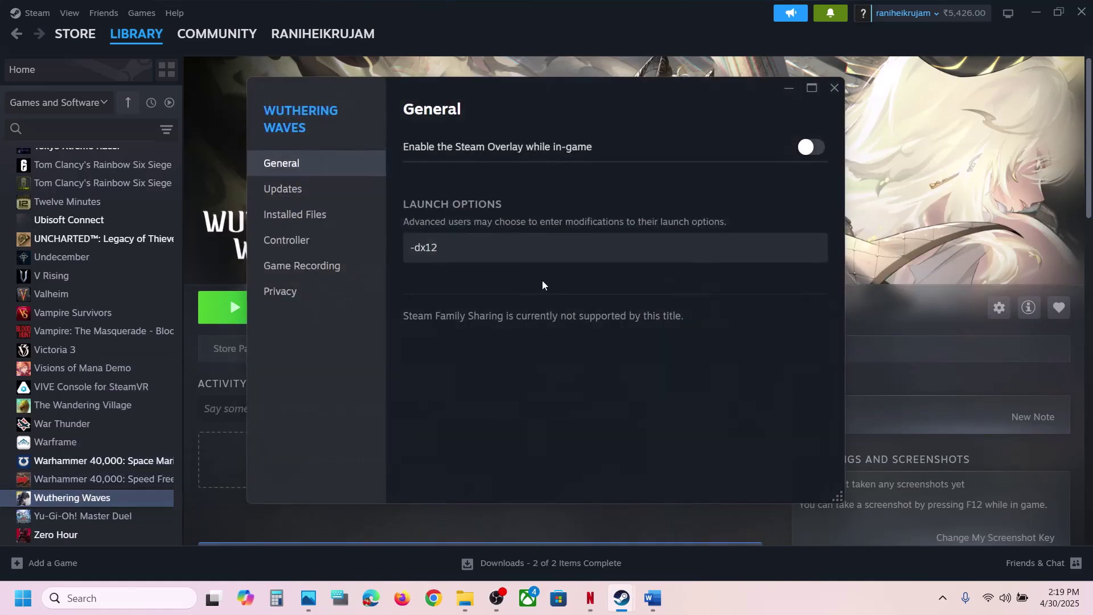
drag(476, 245, 379, 257)
text(-d)
click(833, 89)
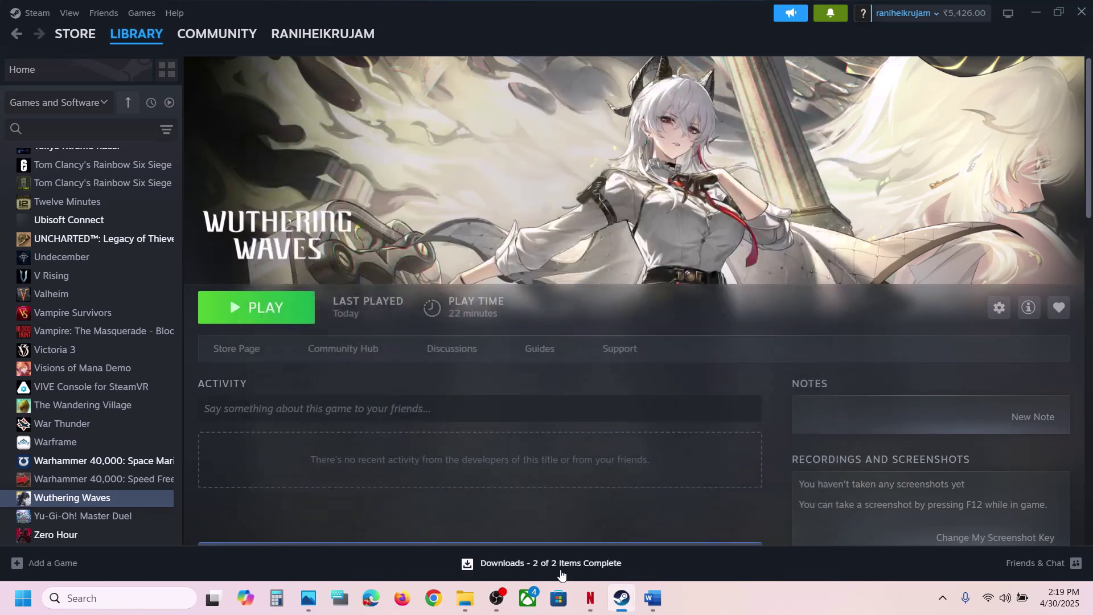
click(649, 598)
Highlight the Step 9 rename instruction, then clear the earlier Step 8 selection
scroll(529, 417, down, 5)
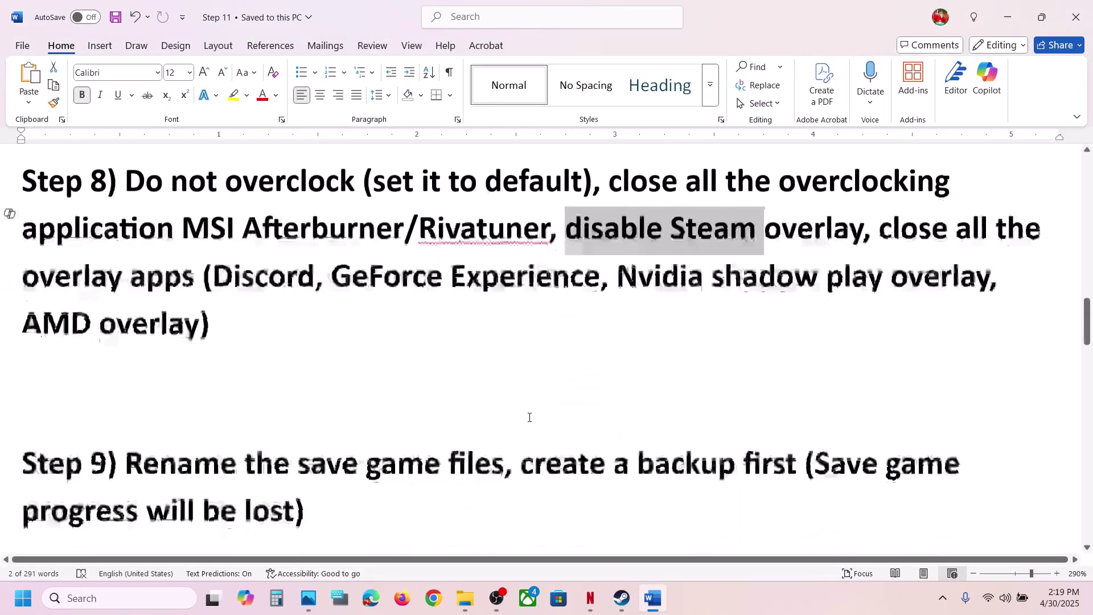
scroll(529, 417, up, 3)
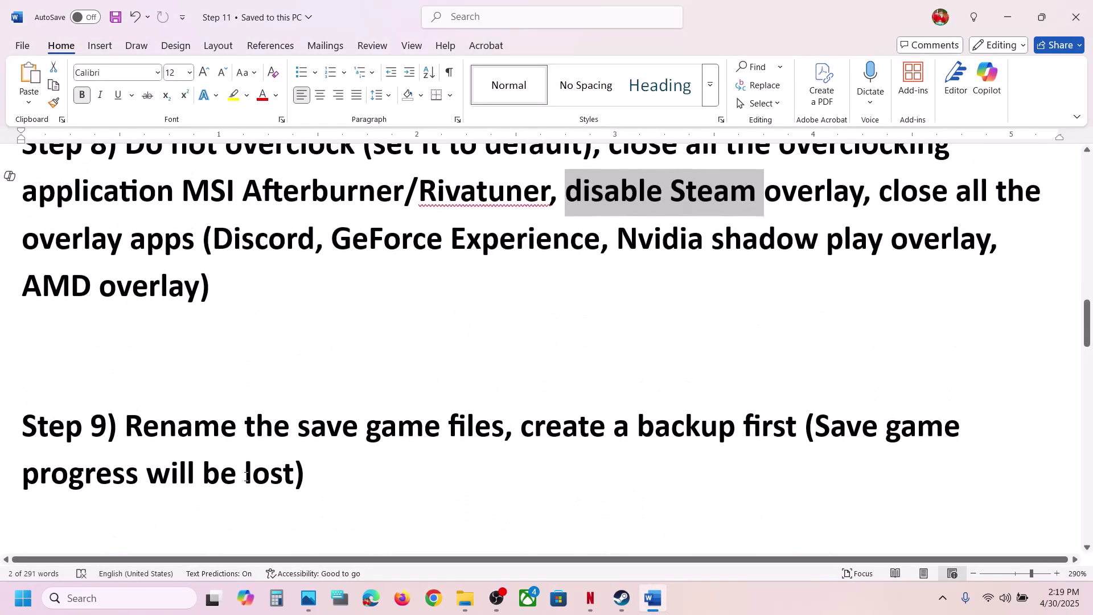
drag(177, 441, 463, 450)
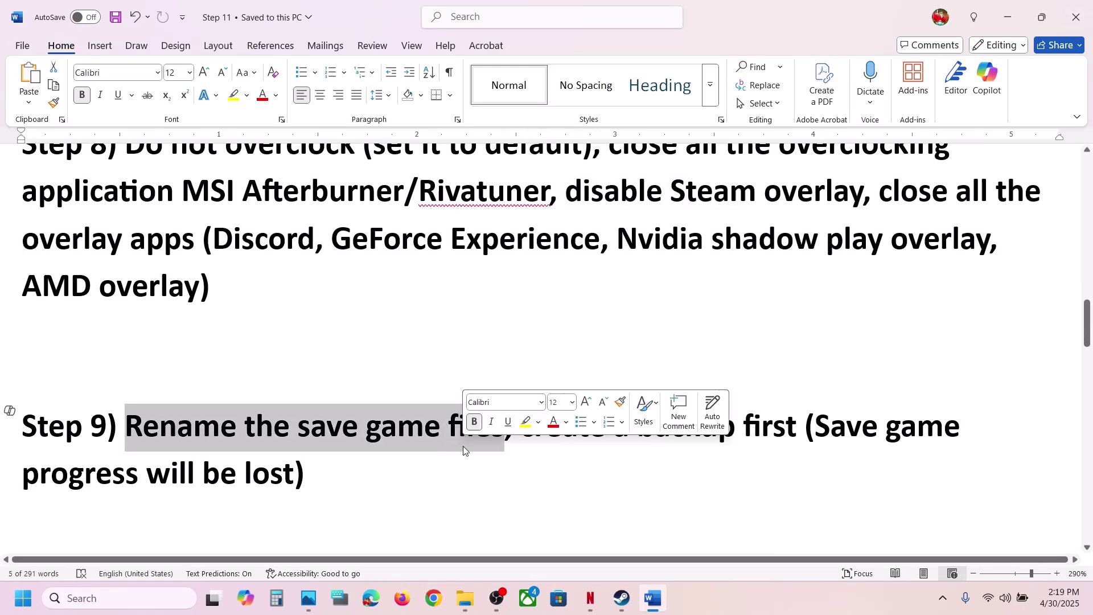
scroll(624, 343, up, 3)
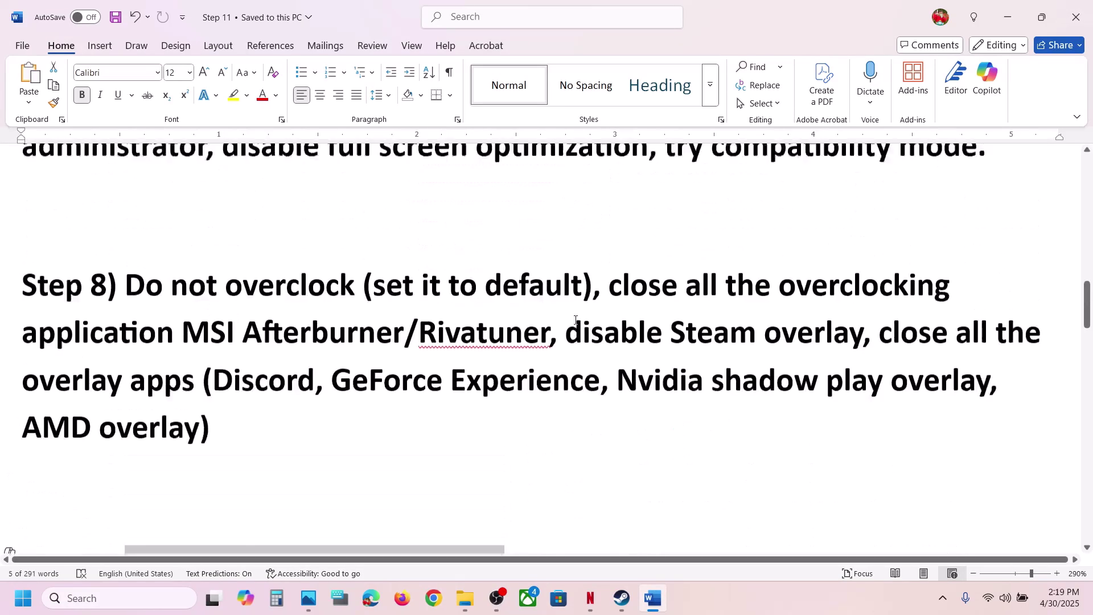
click(625, 343)
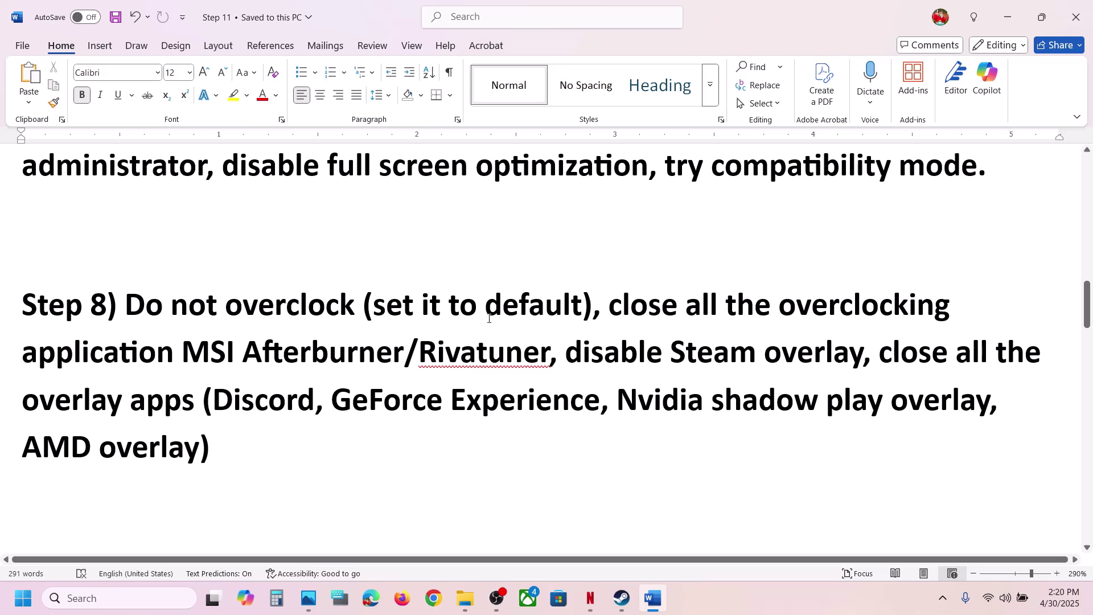
scroll(489, 318, down, 1)
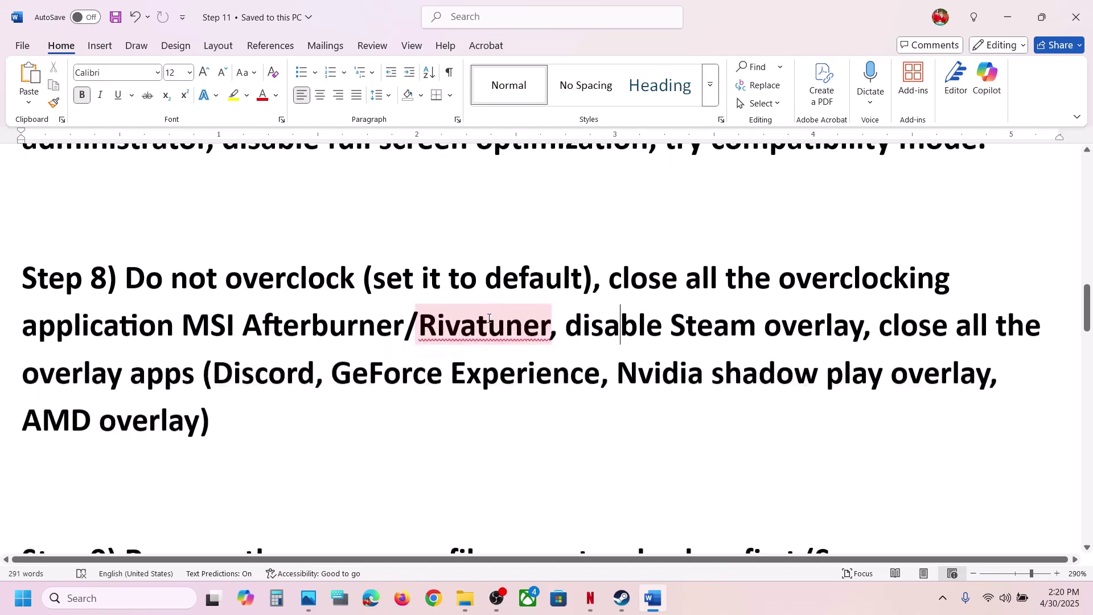
Append ', -dx11/-dx12' after 'AMD overlay)' in Step 8 and save the document with Ctrl+S
click(222, 424)
text(, )
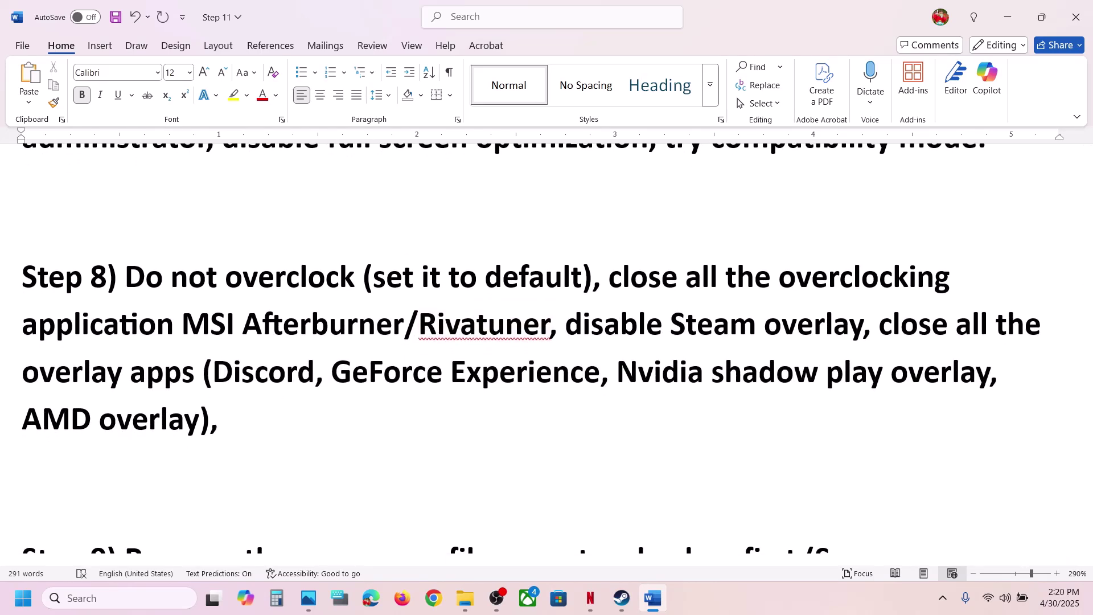
text(-dx11/)
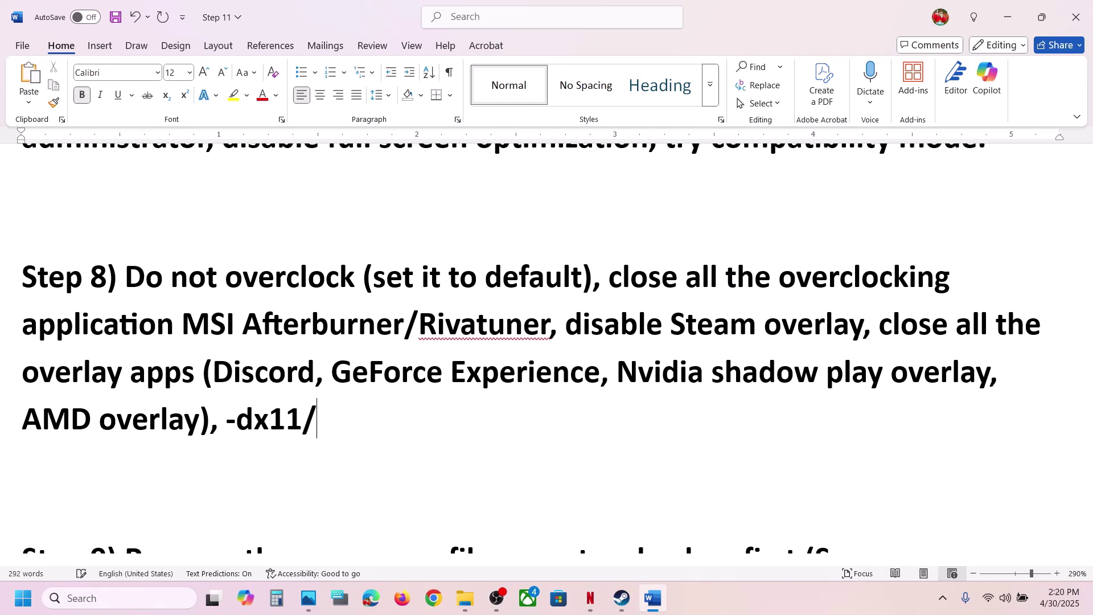
text(-dx12)
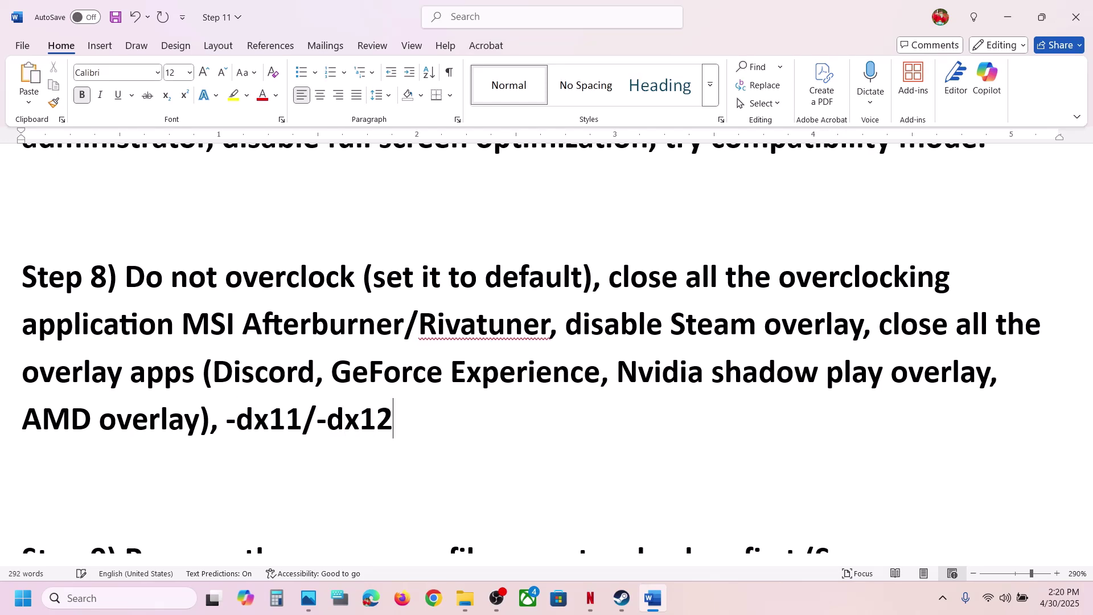
key(ctrl+s)
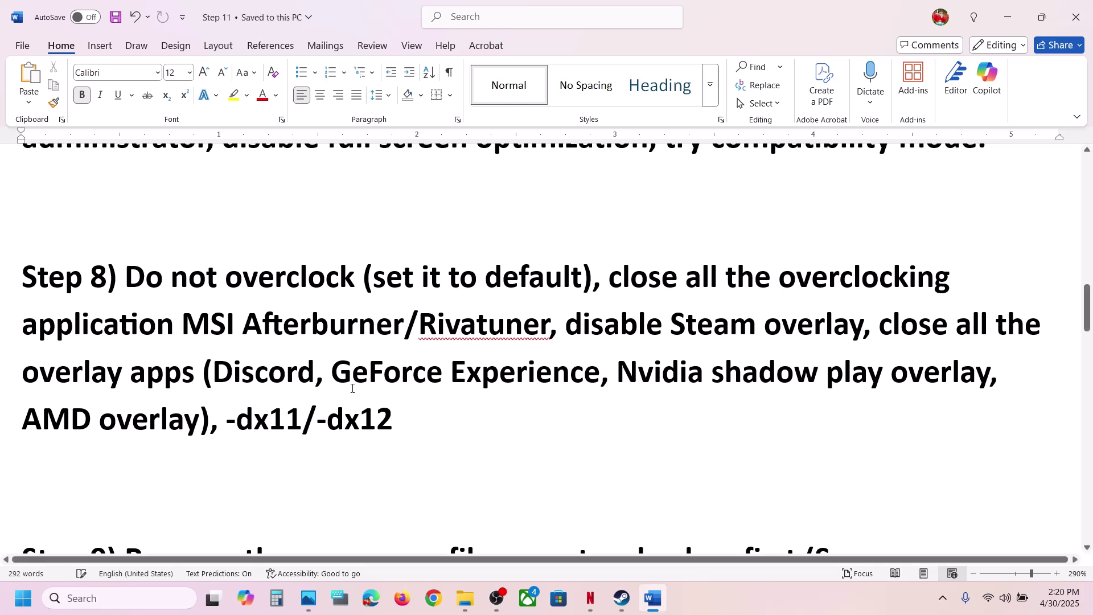
drag(218, 373, 308, 375)
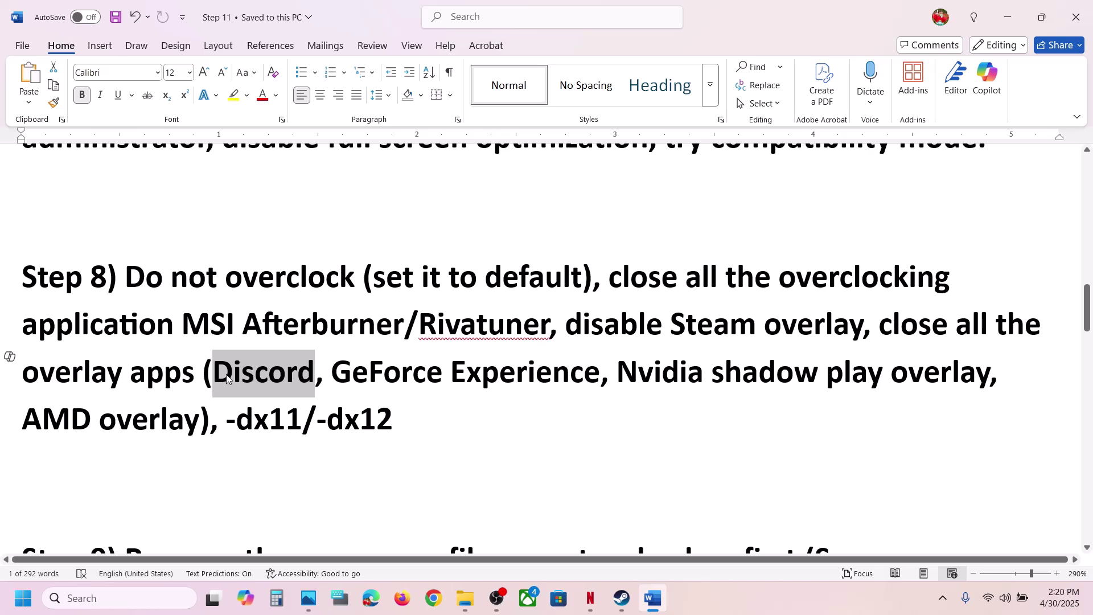
click(293, 376)
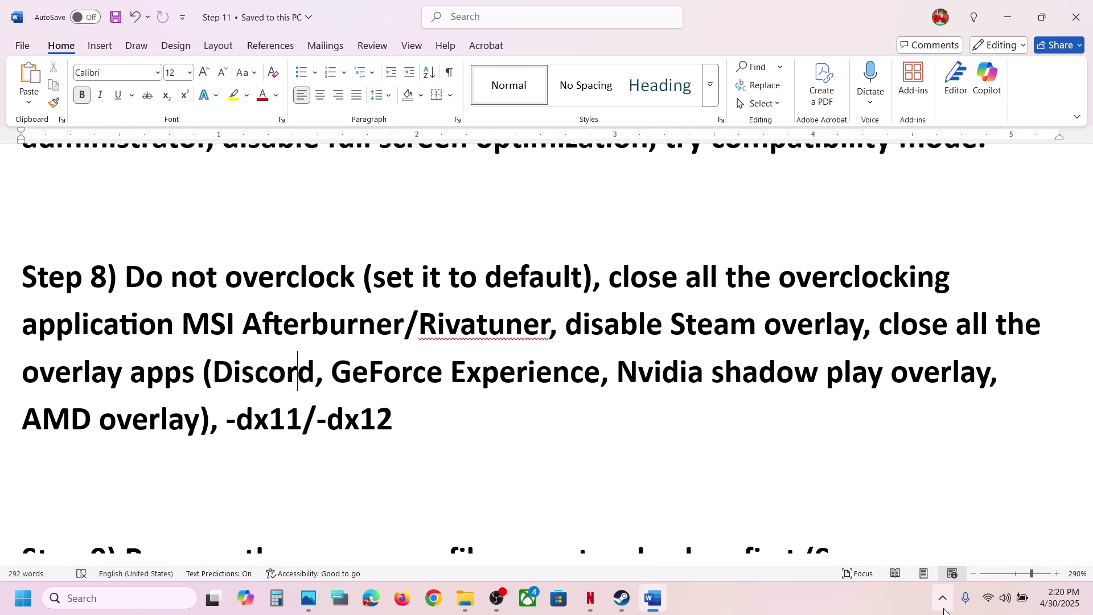
click(944, 609)
right_click(971, 528)
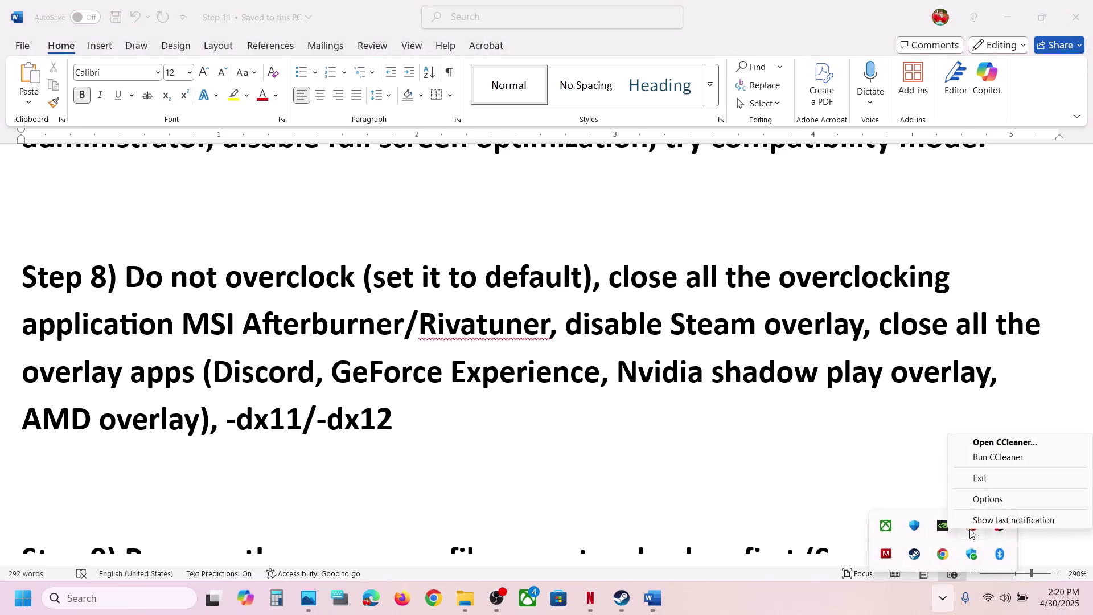
click(543, 421)
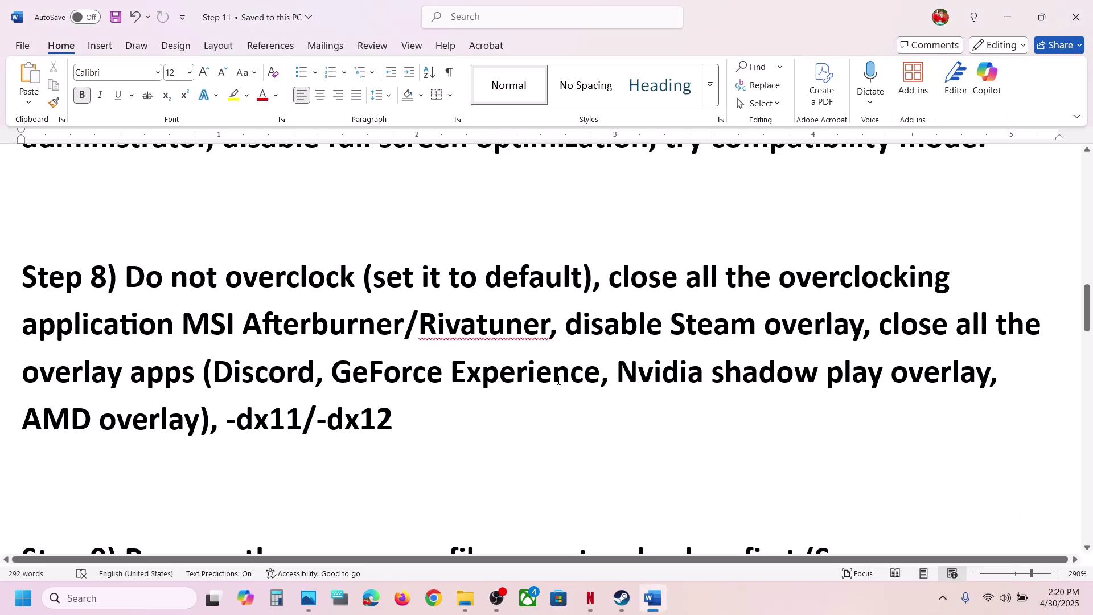
click(128, 606)
text(nvid)
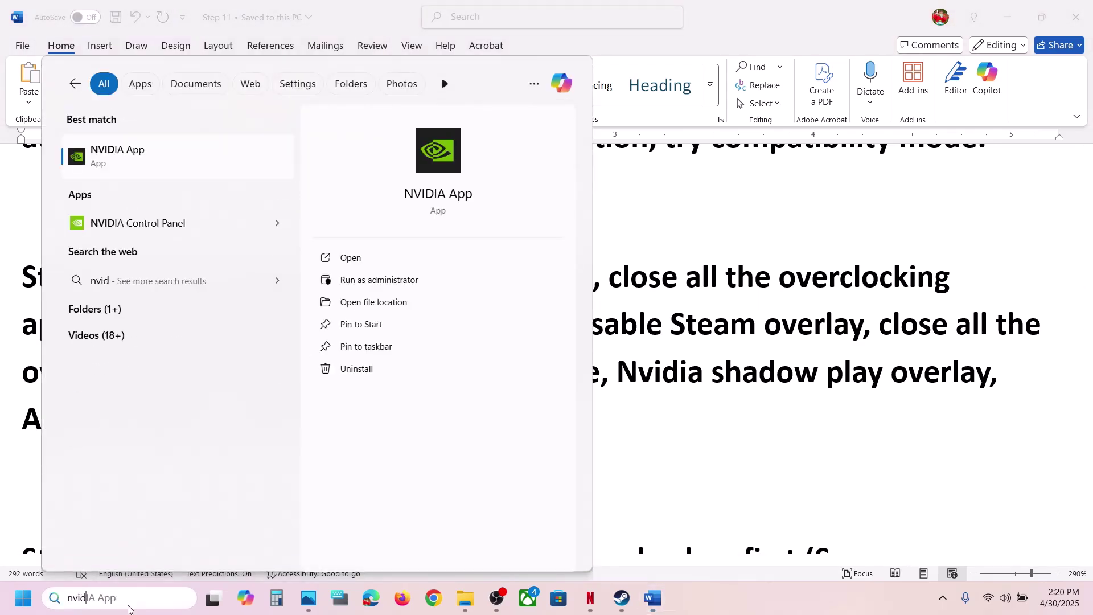
key(Return)
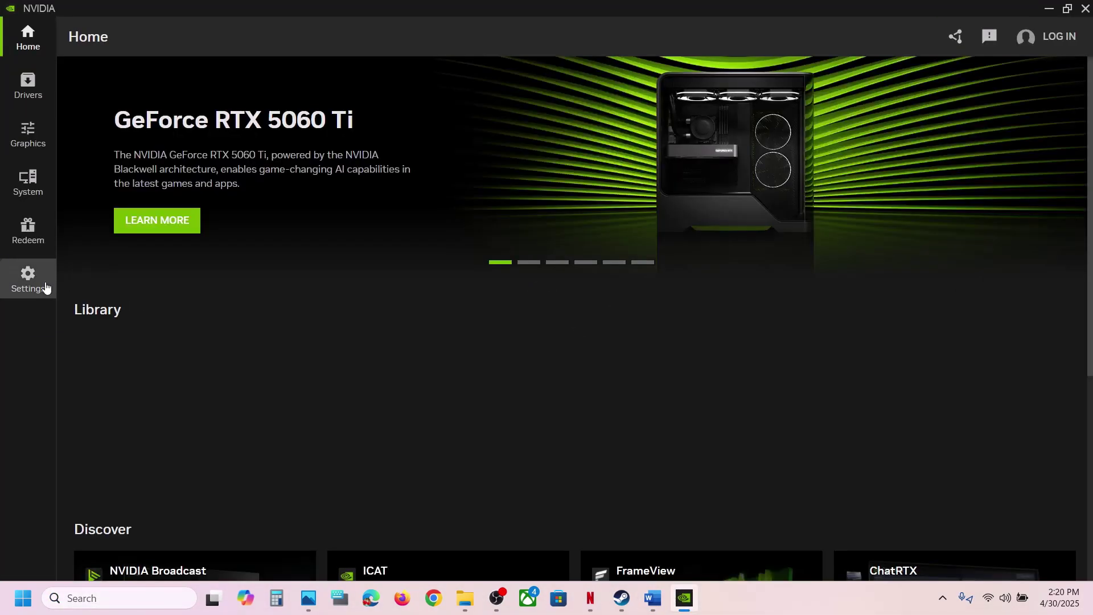
click(27, 279)
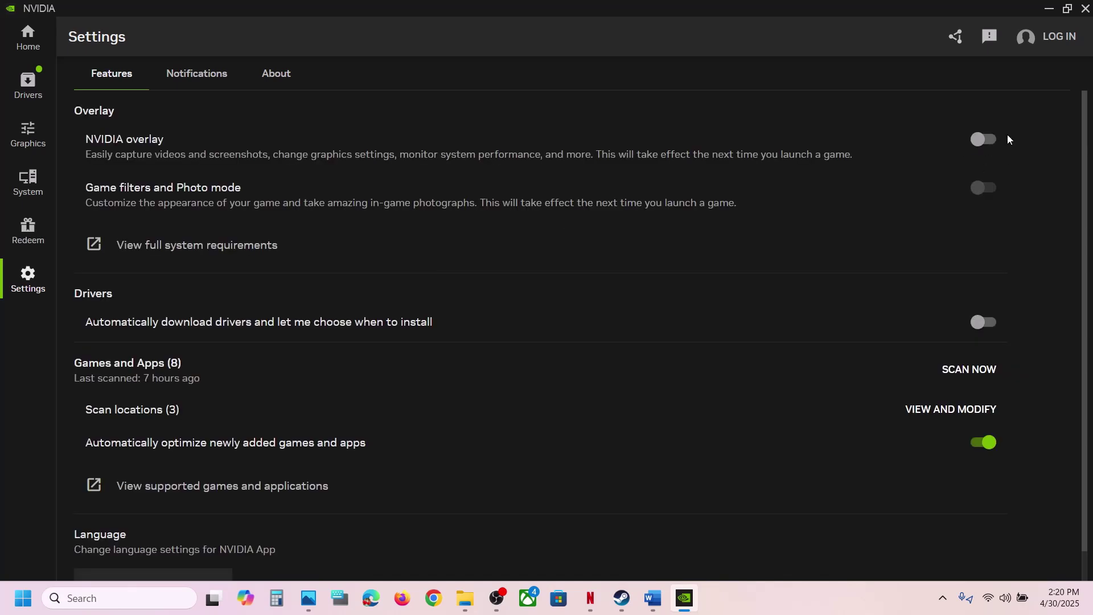
Close the NVIDIA App and highlight the overlay apps list in Step 8
click(1082, 13)
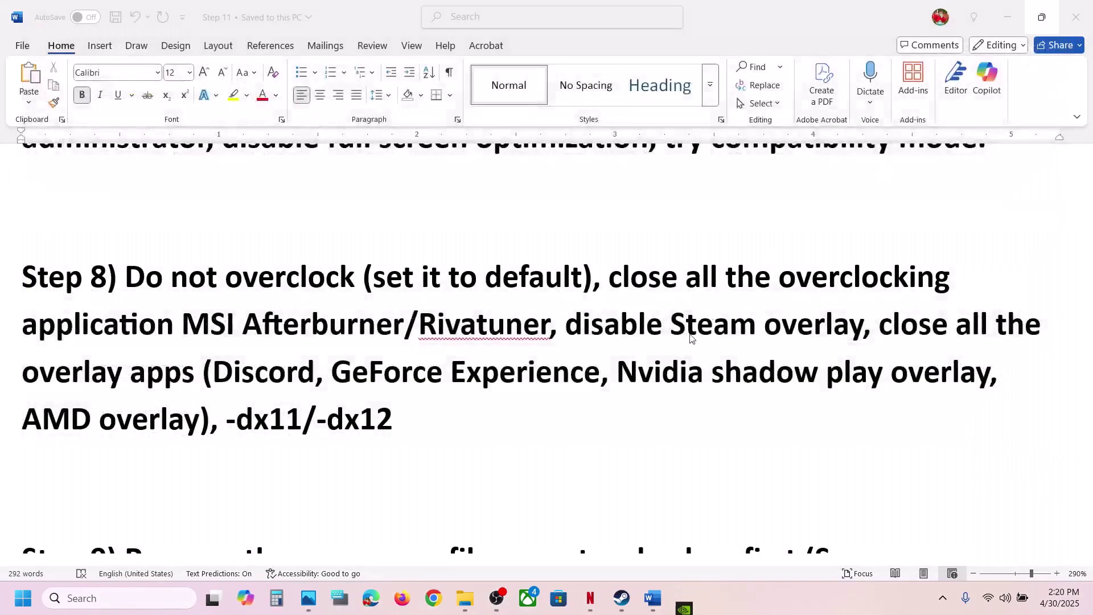
drag(33, 382, 600, 376)
click(511, 376)
Highlight Step 9's 'Save game progress will be lost' warning and 'create a backup first', then switch to Steam
scroll(510, 376, down, 3)
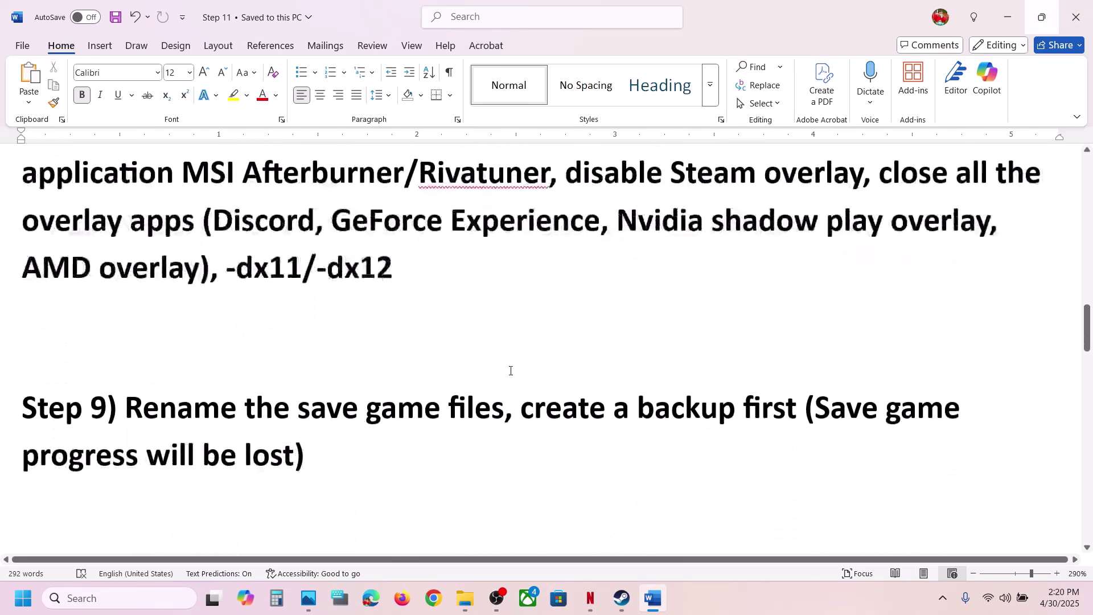
drag(132, 393, 108, 369)
click(478, 367)
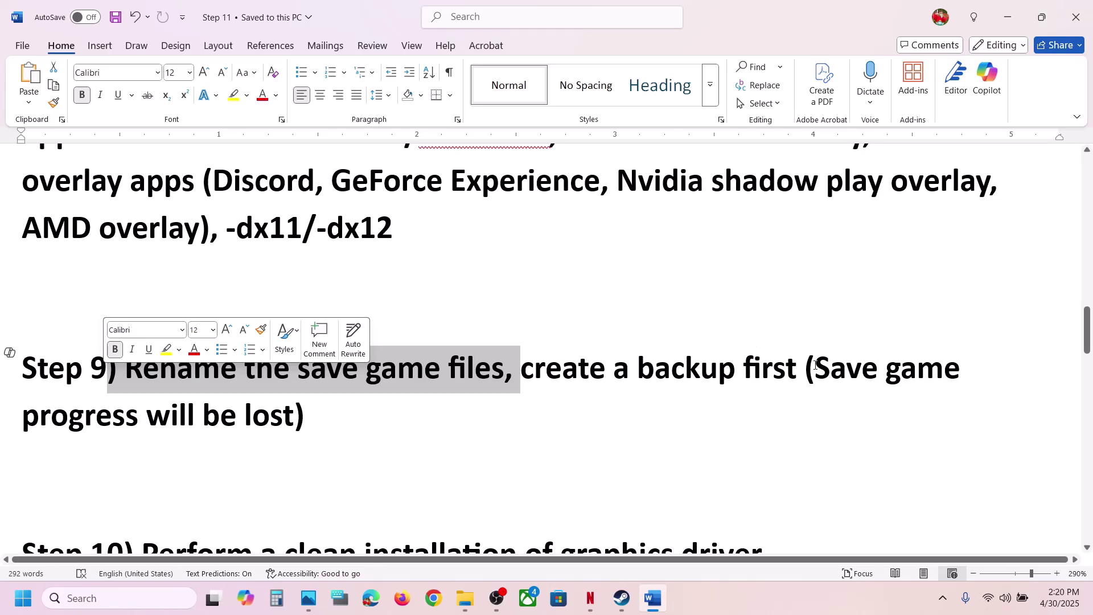
drag(815, 364, 311, 420)
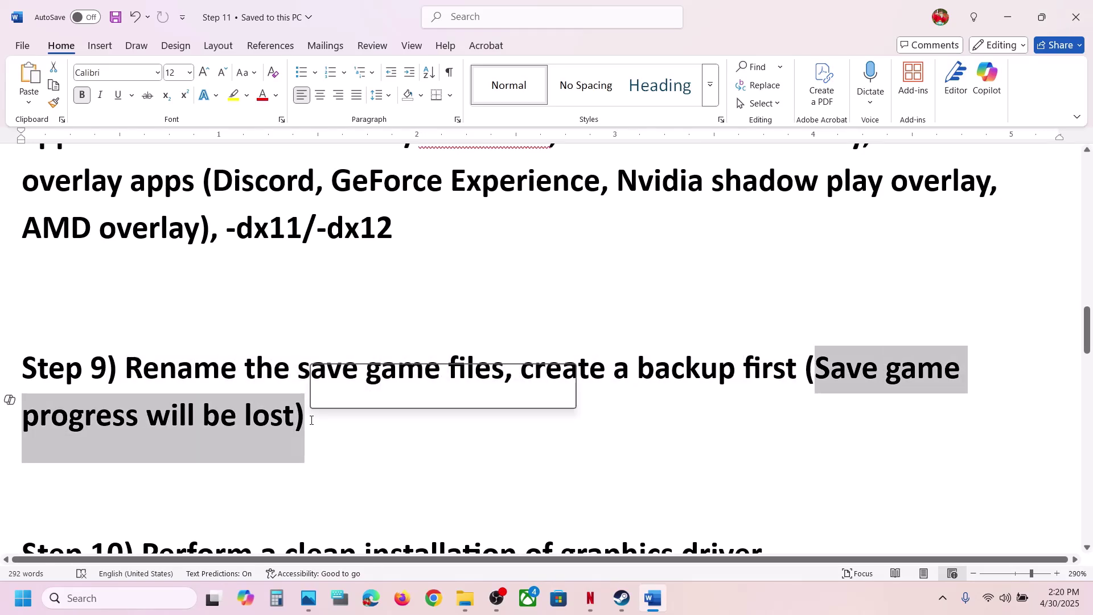
click(311, 420)
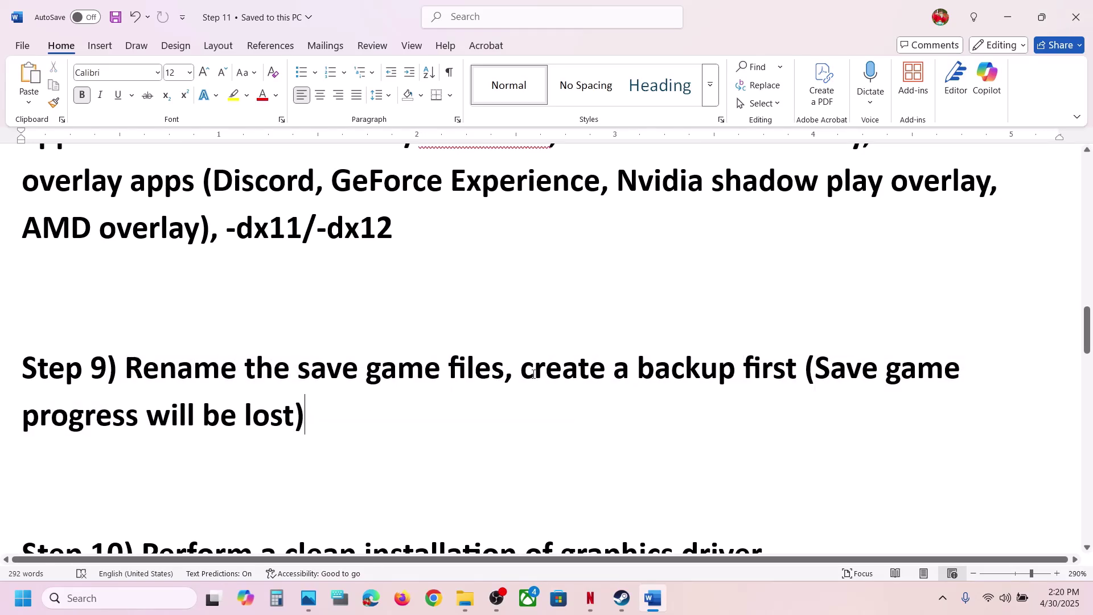
drag(534, 374, 798, 369)
click(621, 598)
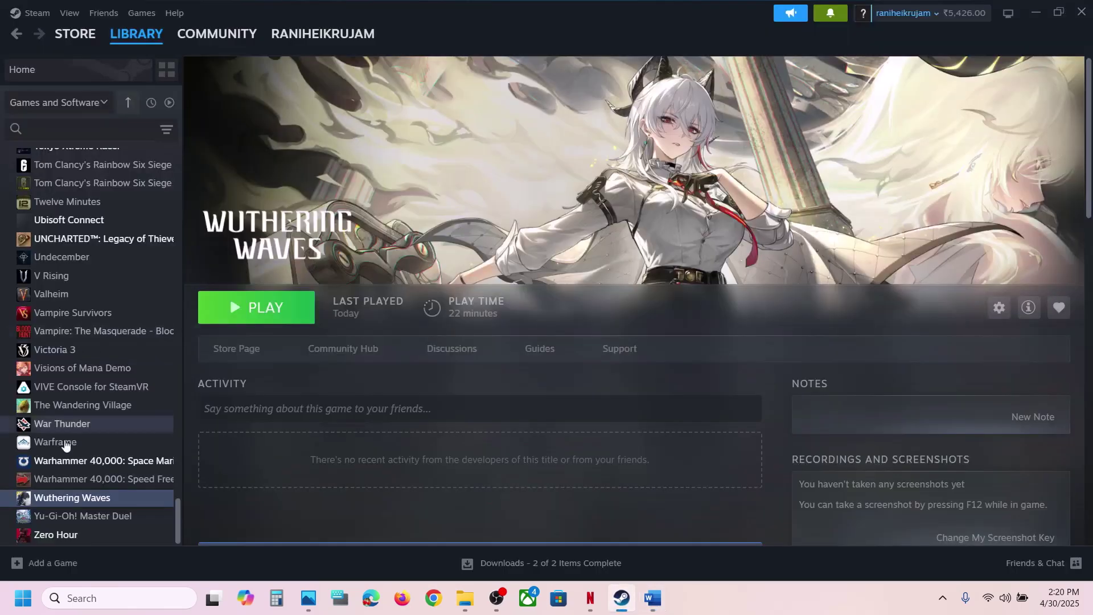
From Steam's local files, copy the Client 'Saved' folder and paste a backup onto the desktop
right_click(60, 494)
mouse_move(114, 453)
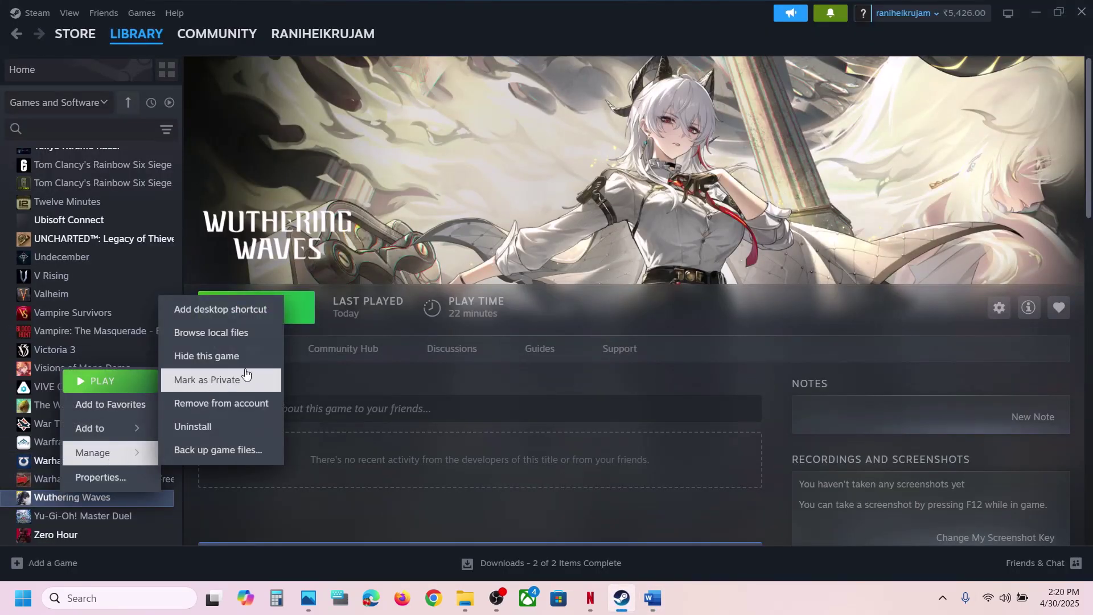
click(210, 334)
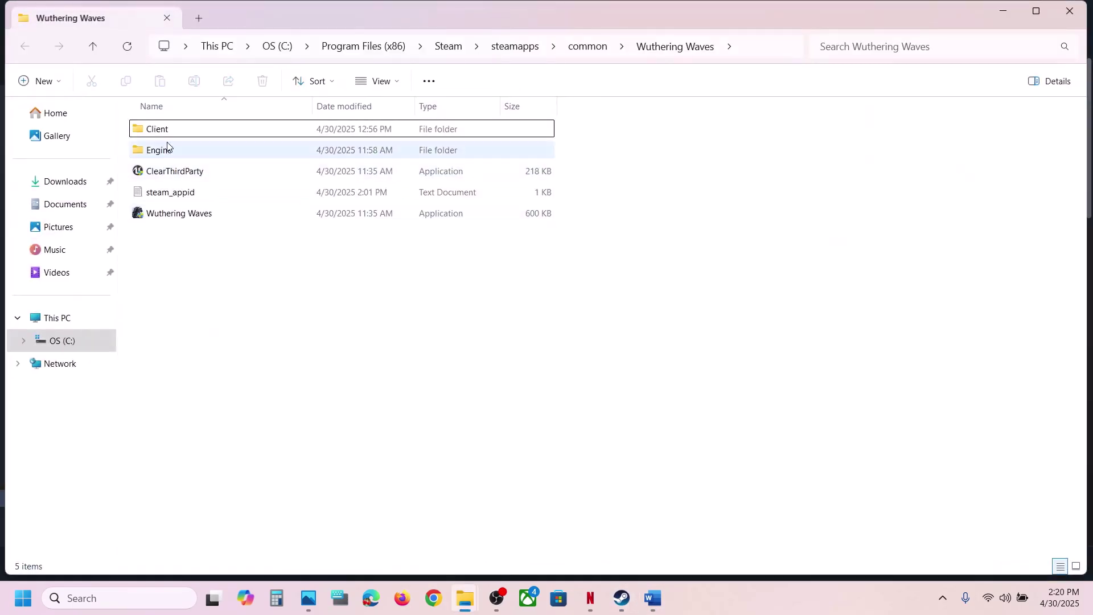
double_click(175, 137)
click(188, 219)
right_click(188, 219)
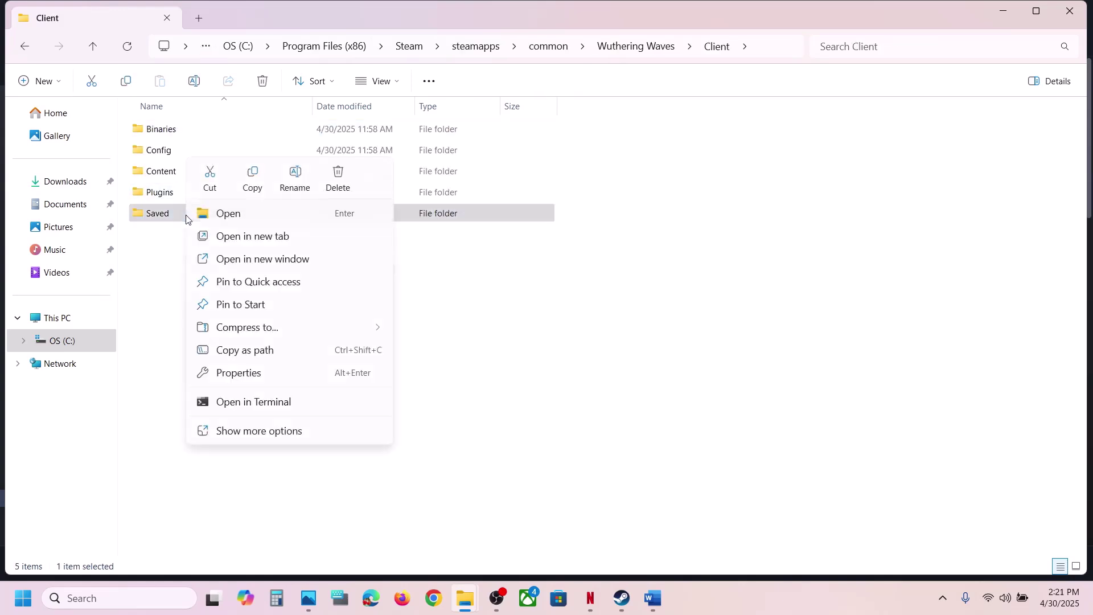
click(254, 182)
key(super+d)
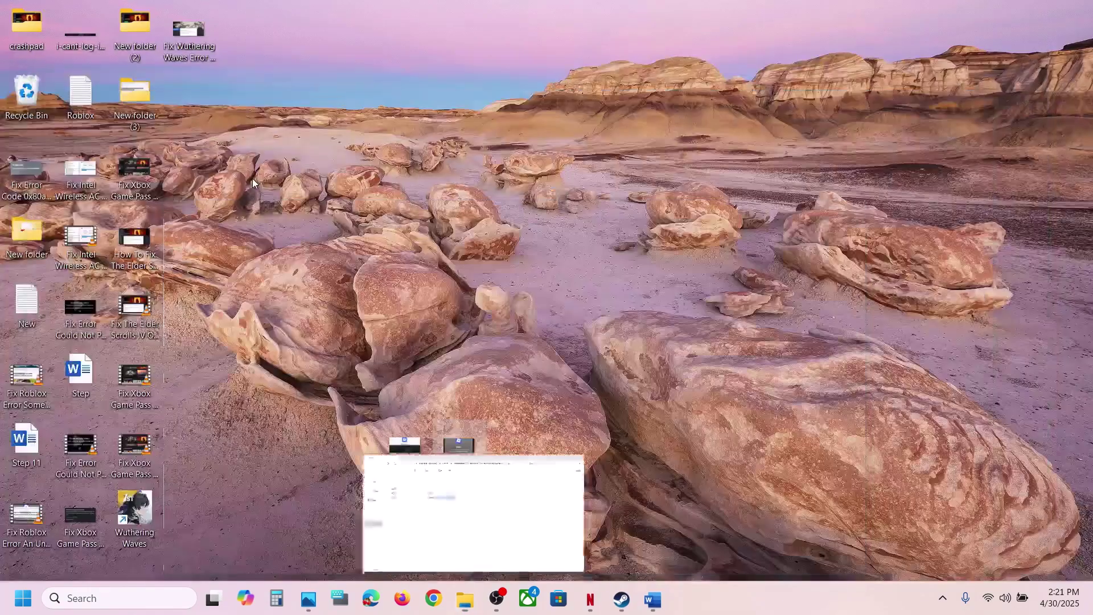
key(ctrl+v)
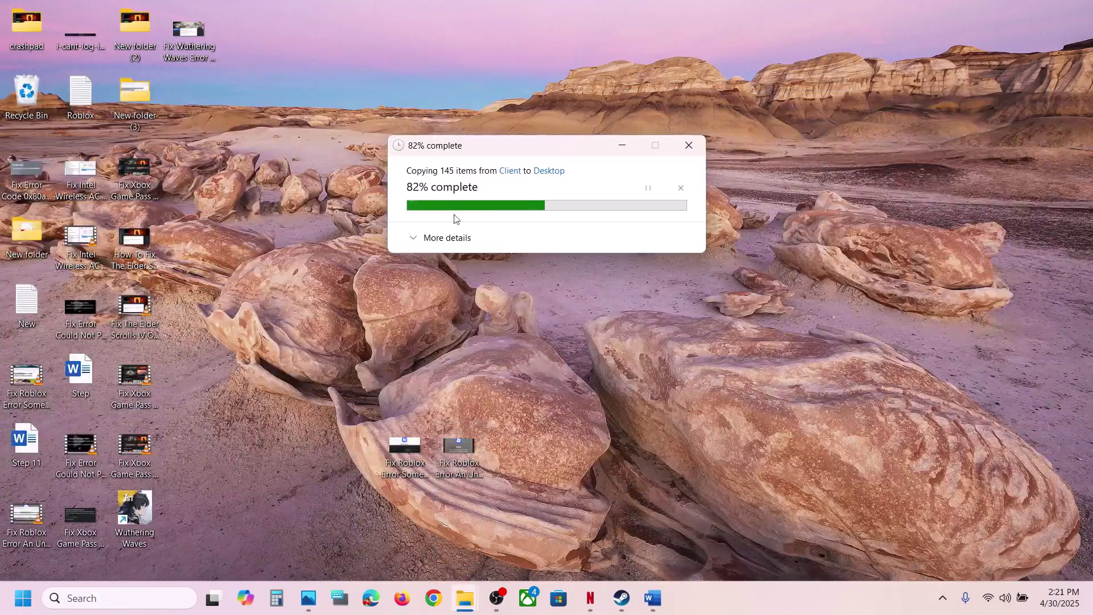
drag(197, 94, 514, 217)
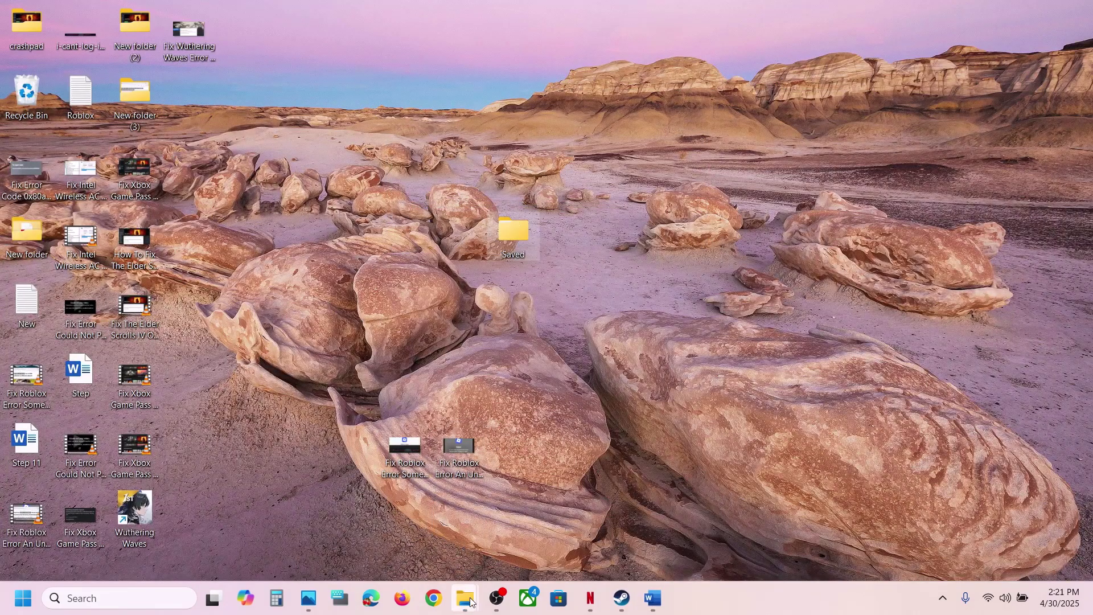
Back in the Client folder, start renaming the original 'Saved' folder
mouse_move(465, 598)
click(541, 512)
right_click(182, 215)
click(335, 181)
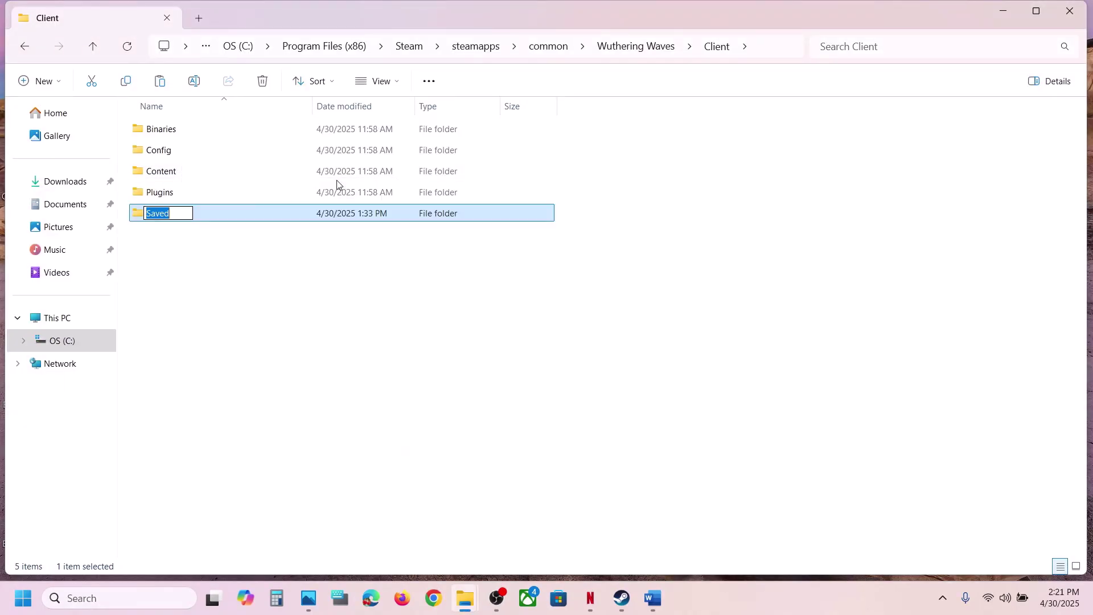
click(191, 211)
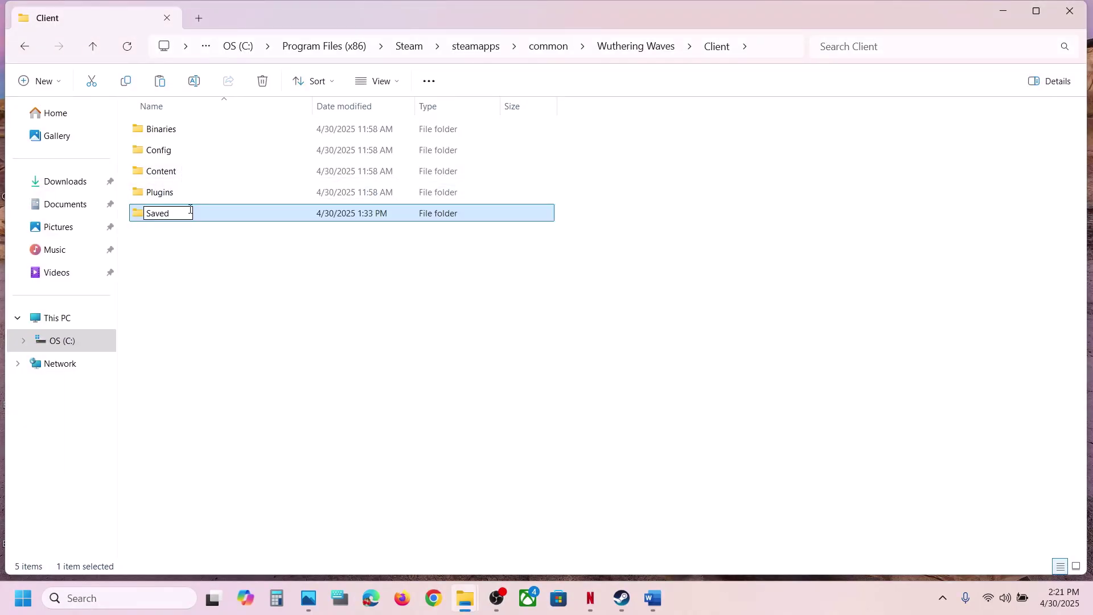